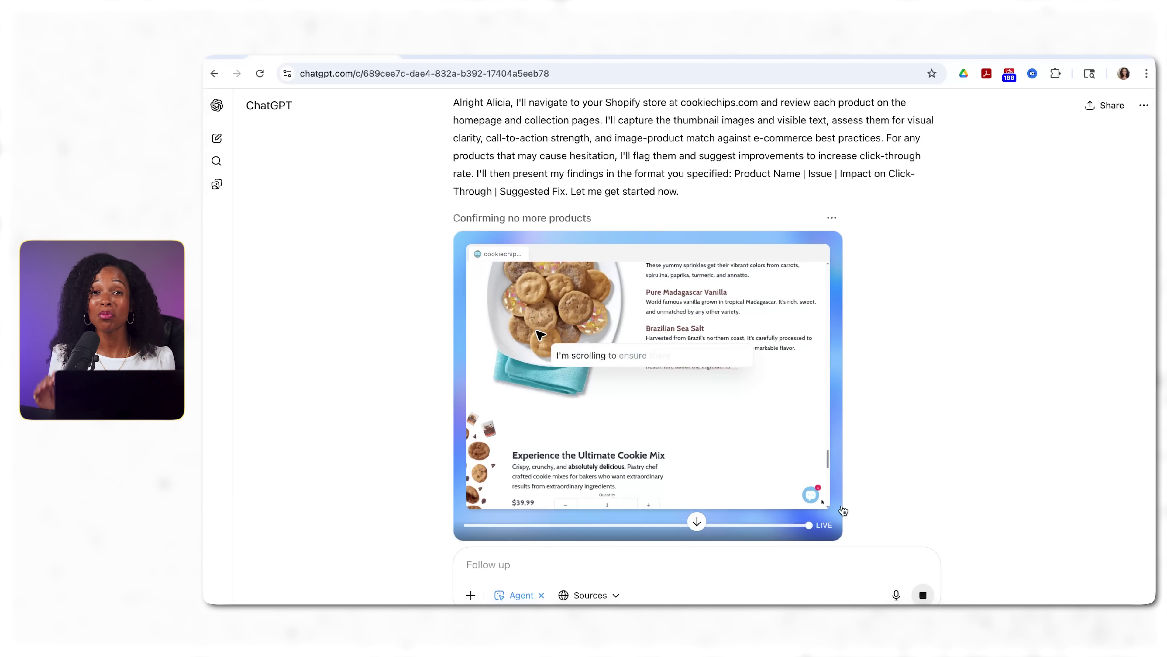
- Rewind the agent replay from LIVE back to the 'Navigating to Shop Flavors page' step
{"action": "left_click_drag", "start_coordinate": [810, 526], "coordinate": [706, 524]}
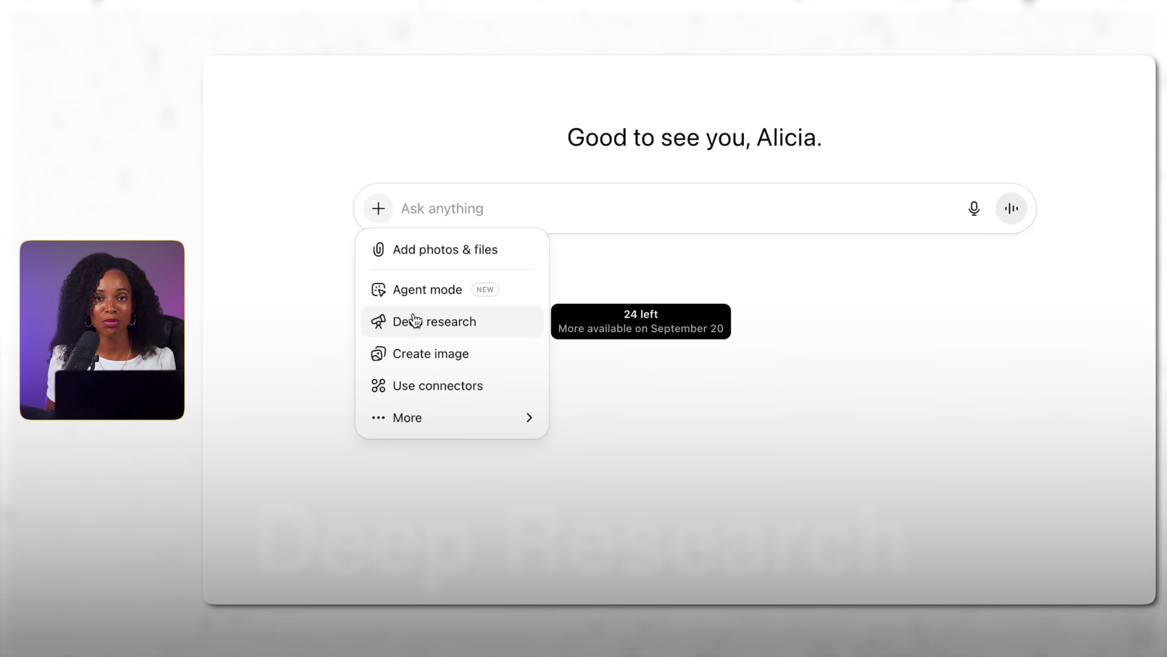
- Switch the chat to Create image mode from the + menu
{"action": "left_click", "coordinate": [416, 322]}
{"action": "left_click", "coordinate": [379, 245]}
{"action": "left_click", "coordinate": [427, 398]}
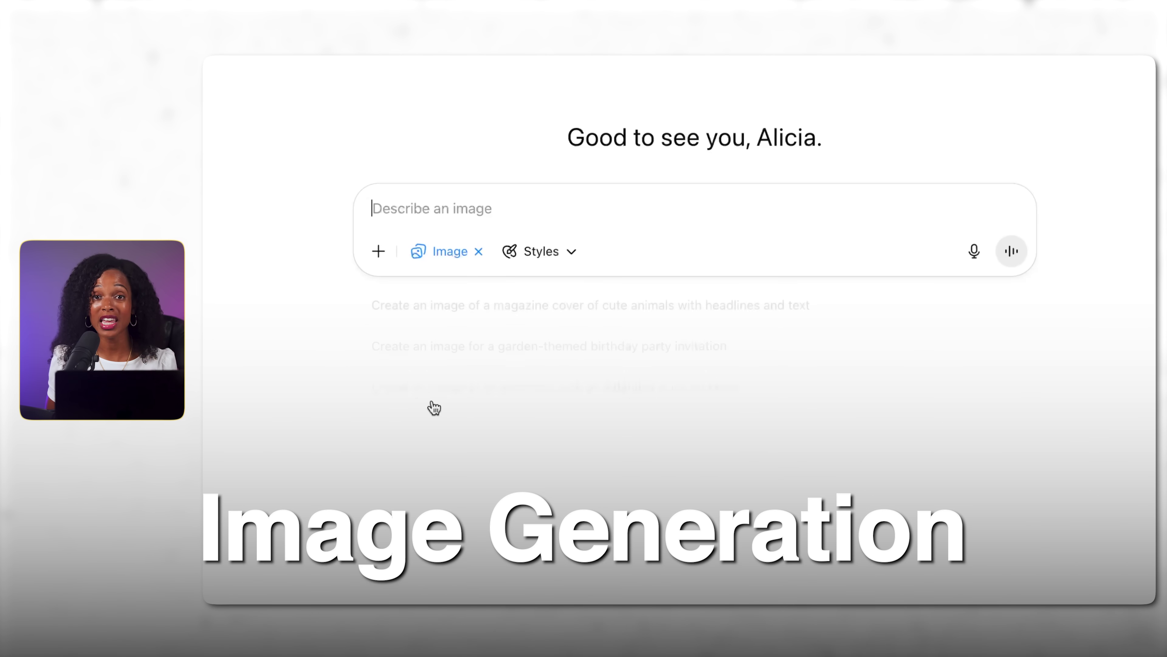
- Switch to Use connectors mode and review the sources available under Add sources
{"action": "left_click", "coordinate": [379, 252]}
{"action": "left_click", "coordinate": [438, 433]}
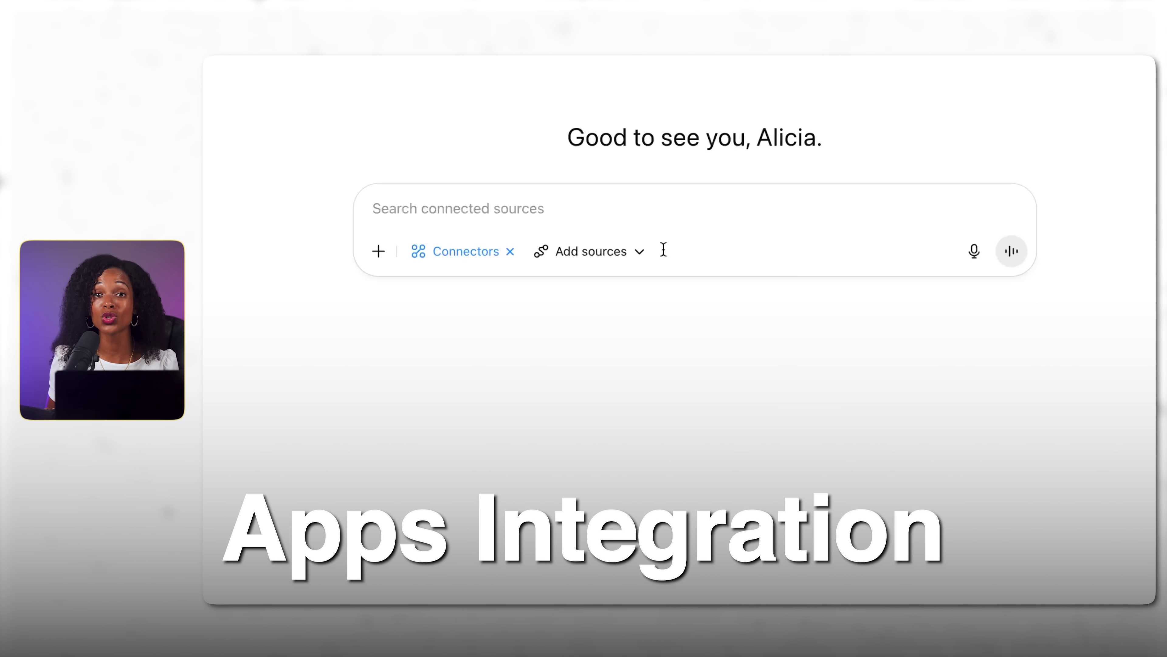
{"action": "left_click", "coordinate": [624, 252]}
{"action": "left_click", "coordinate": [621, 293]}
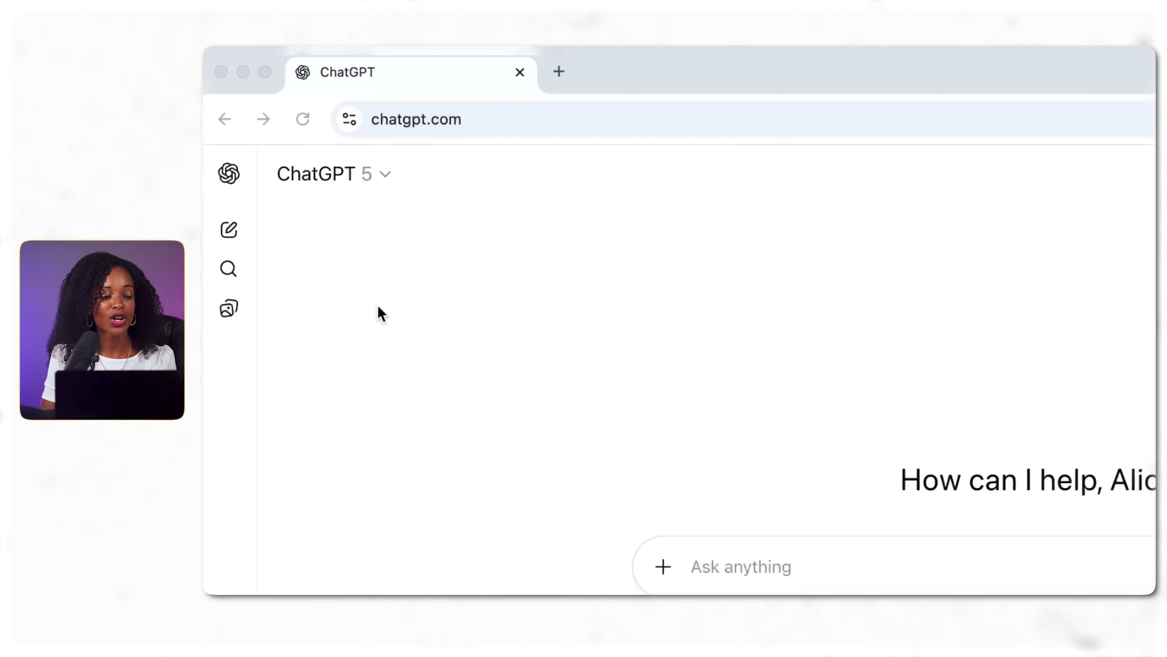
{"action": "left_click", "coordinate": [364, 172]}
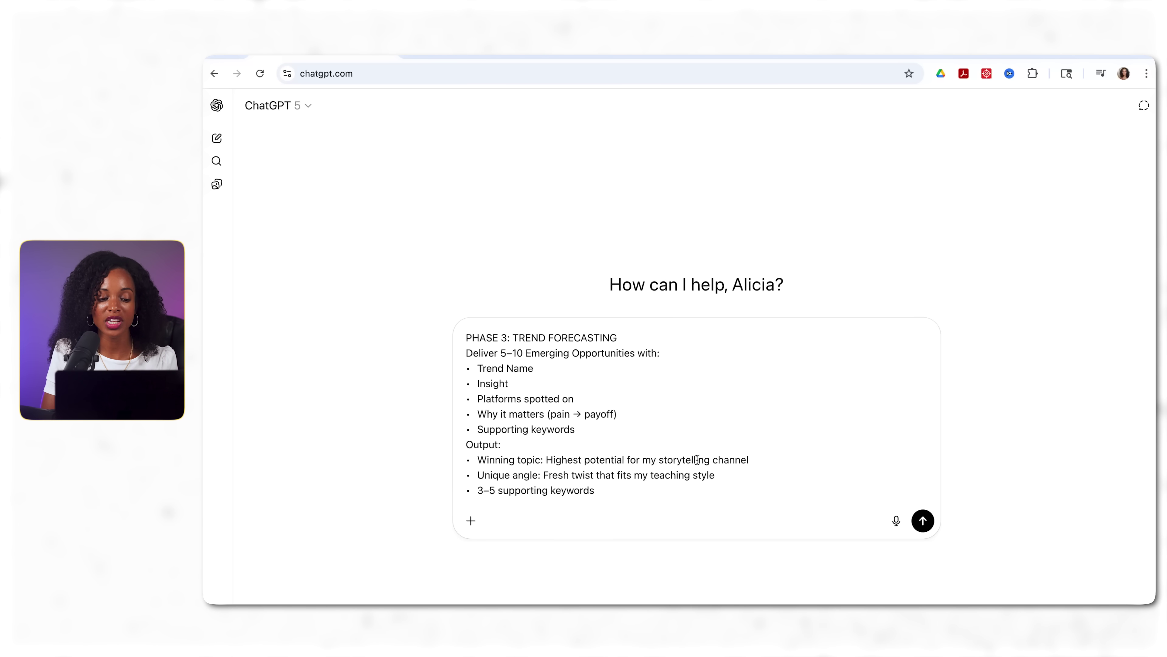
{"action": "left_click", "coordinate": [471, 520]}
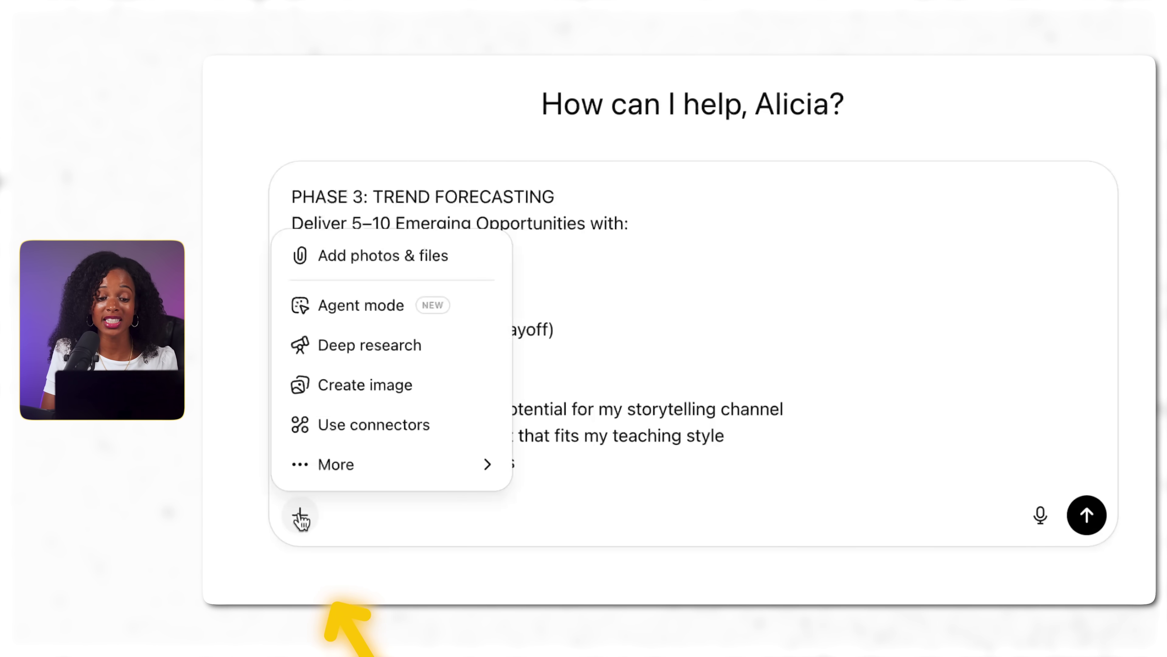
{"action": "left_click", "coordinate": [373, 305]}
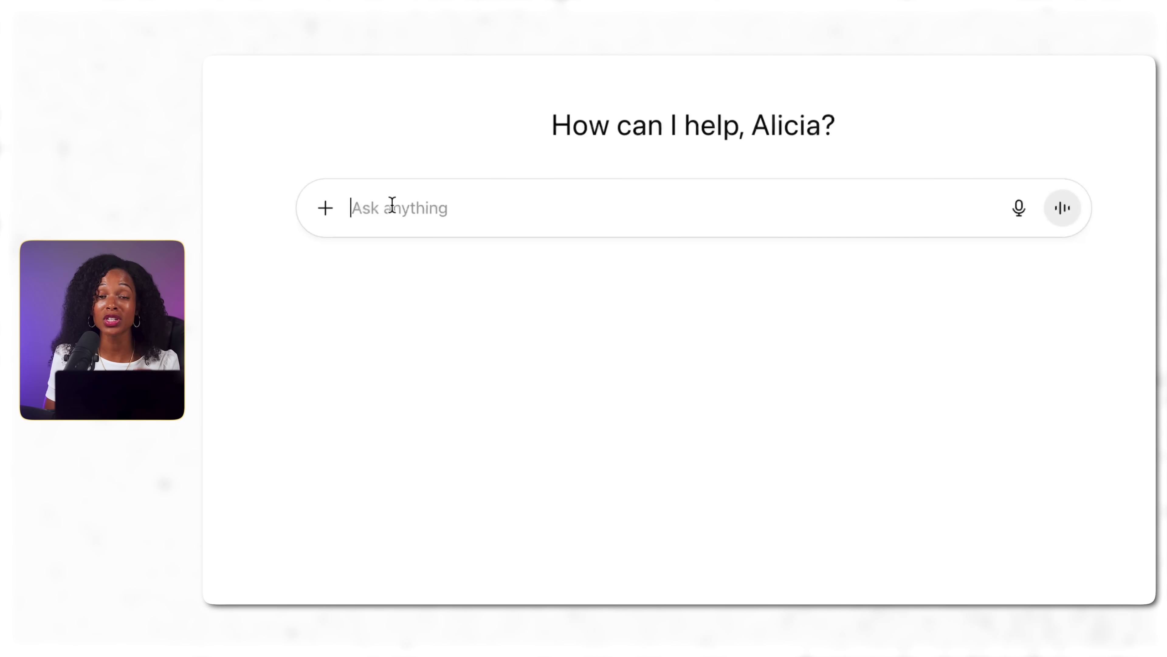
- Paste the Role/Context/Objective trend-mining prompt, remove the attached image, and review the full text
{"action": "key", "text": "ctrl+v"}
{"action": "left_click", "coordinate": [439, 208]}
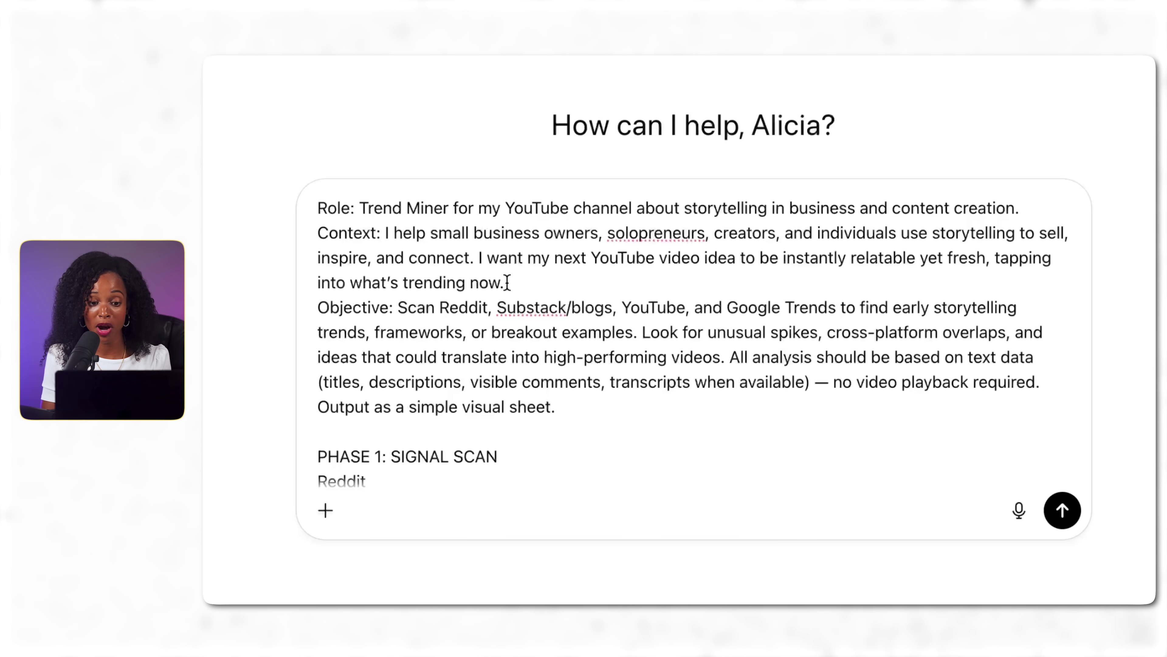
{"action": "scroll", "coordinate": [507, 283], "scroll_direction": "down", "scroll_amount": 2}
{"action": "scroll", "coordinate": [507, 282], "scroll_direction": "up", "scroll_amount": 2}
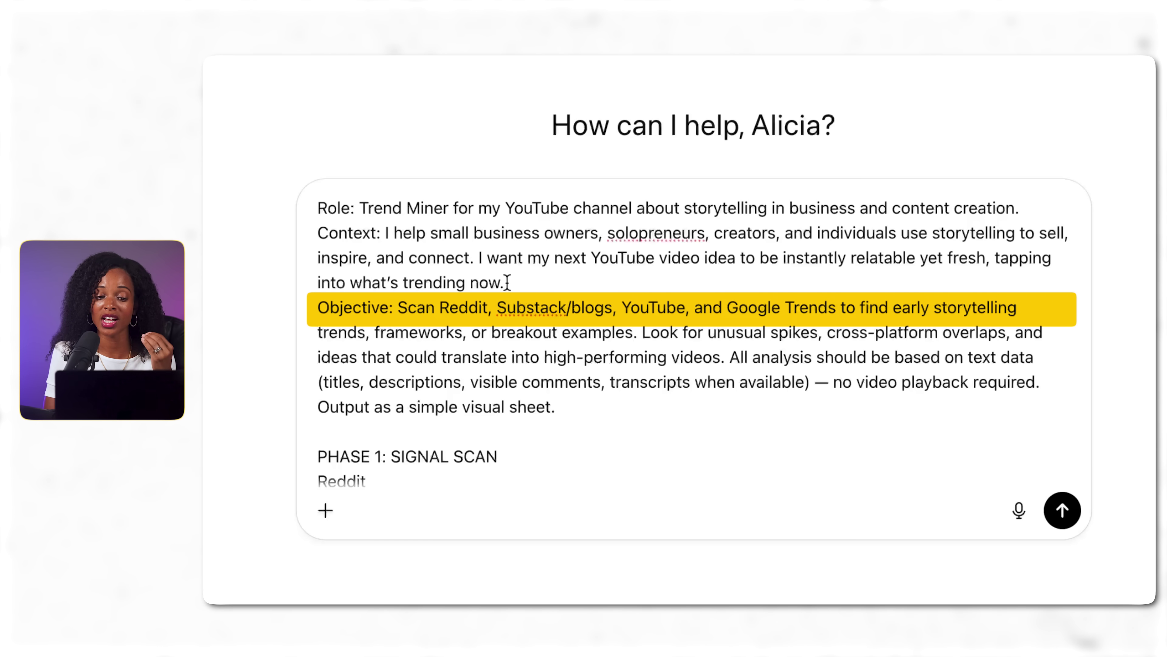
{"action": "scroll", "coordinate": [808, 347], "scroll_direction": "down", "scroll_amount": 5}
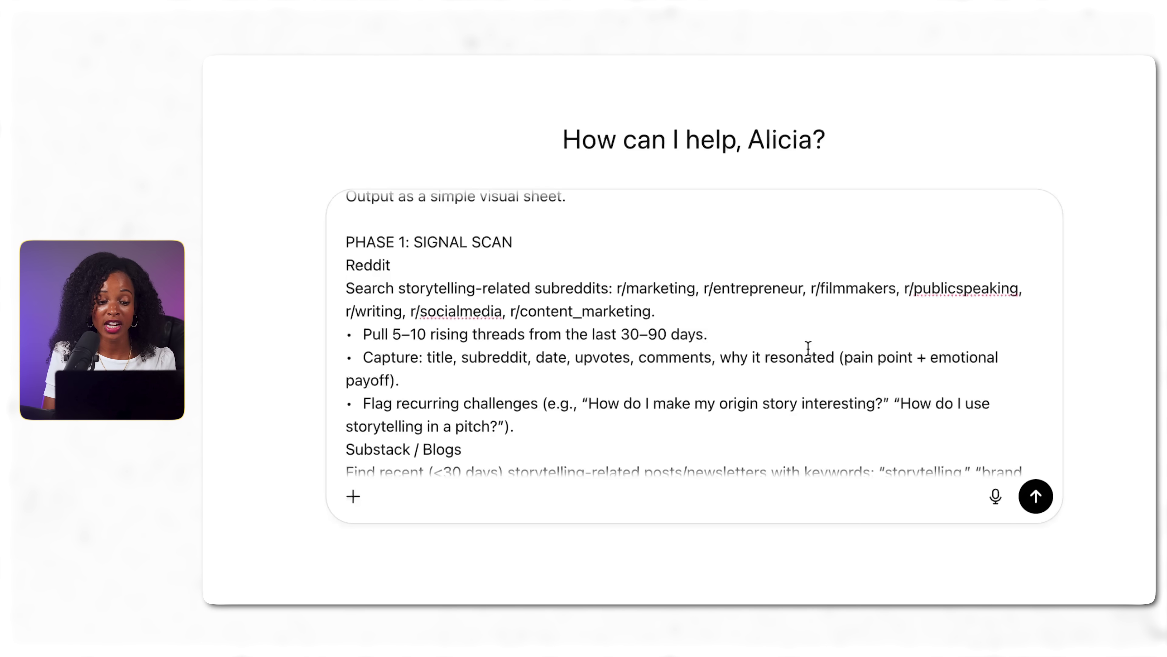
{"action": "scroll", "coordinate": [808, 347], "scroll_direction": "down", "scroll_amount": 2}
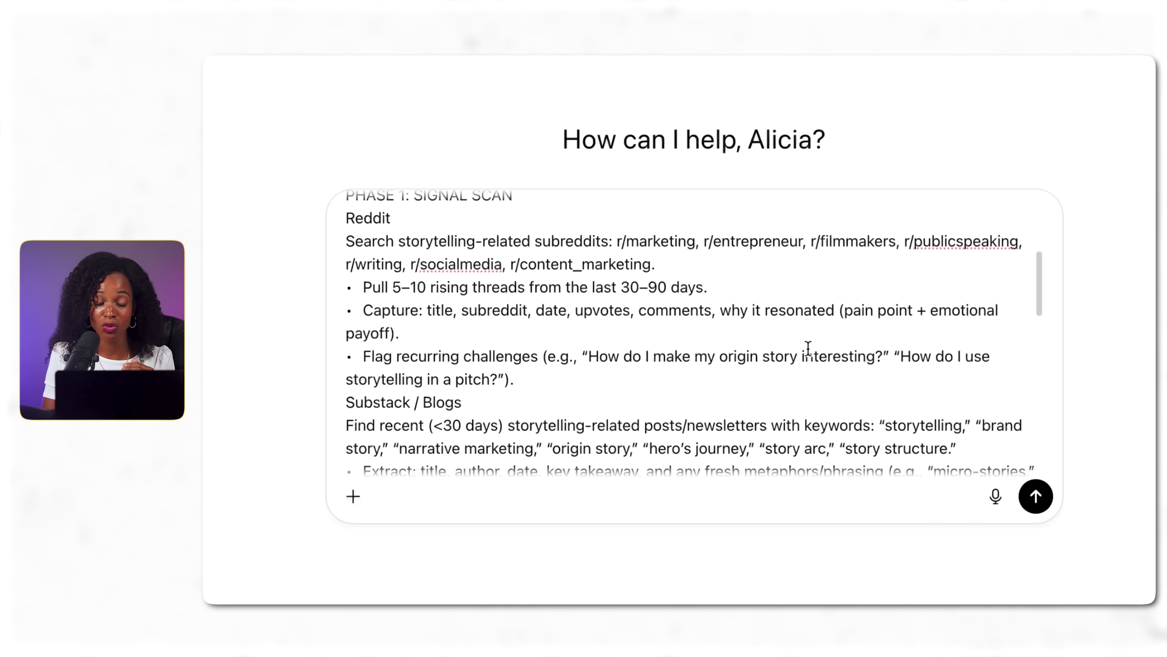
{"action": "scroll", "coordinate": [808, 347], "scroll_direction": "down", "scroll_amount": 3}
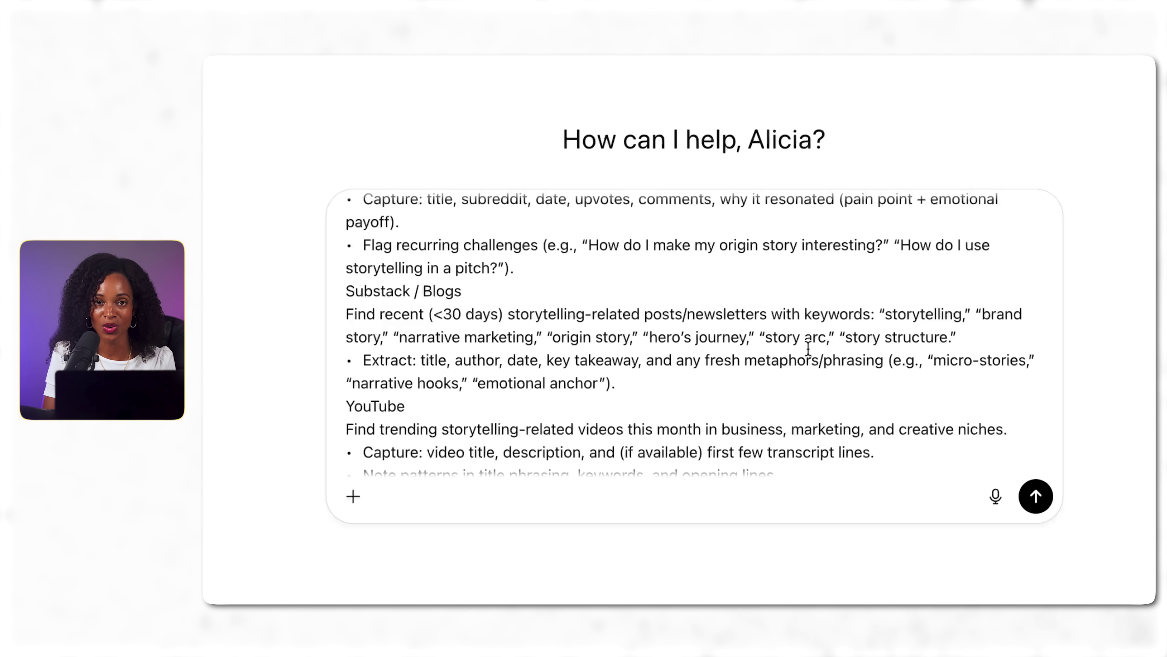
{"action": "scroll", "coordinate": [808, 347], "scroll_direction": "down", "scroll_amount": 5}
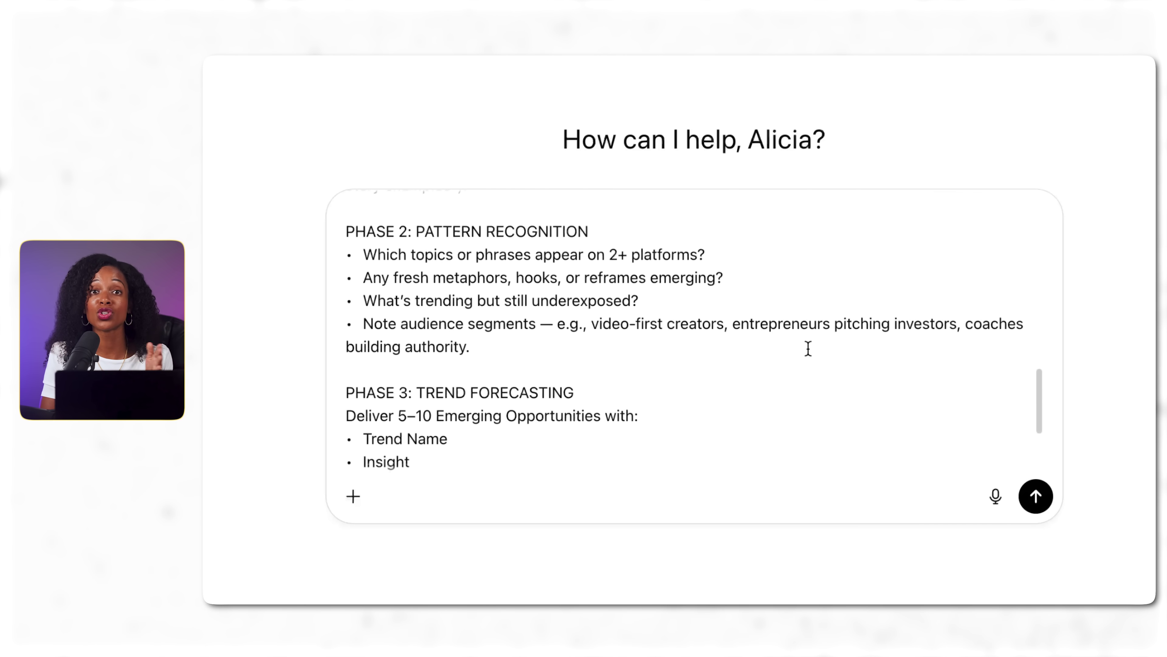
{"action": "scroll", "coordinate": [808, 348], "scroll_direction": "down", "scroll_amount": 5}
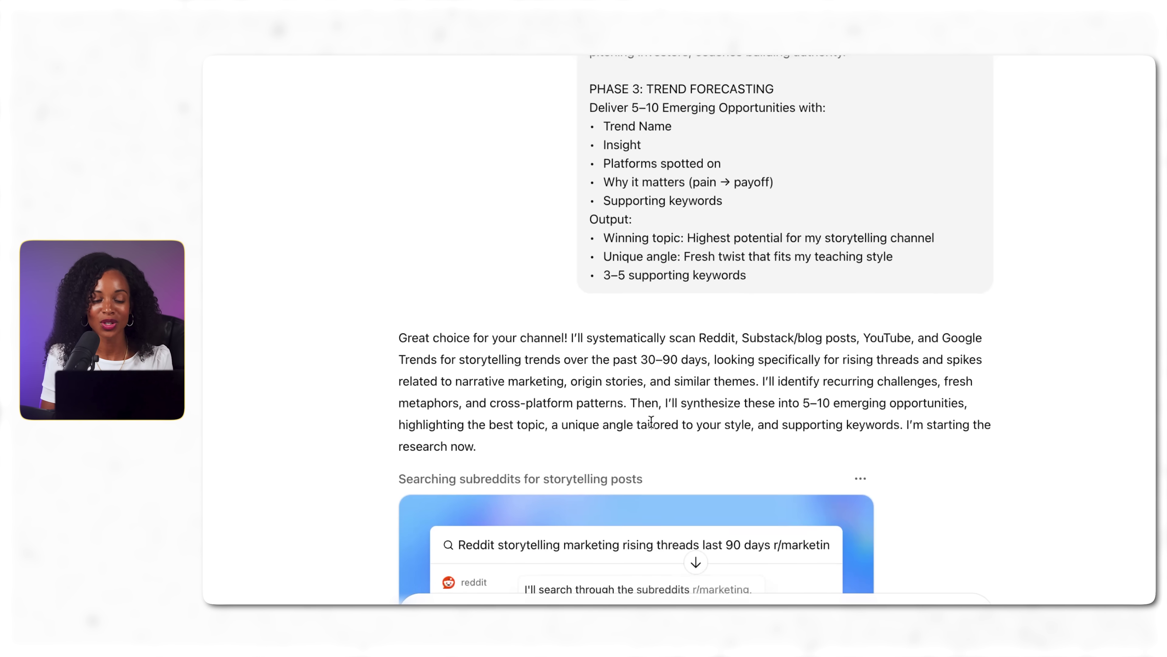
- Show the running agent task's options: Activity, Take over browser and Stop
{"action": "scroll", "coordinate": [651, 425], "scroll_direction": "down", "scroll_amount": 6}
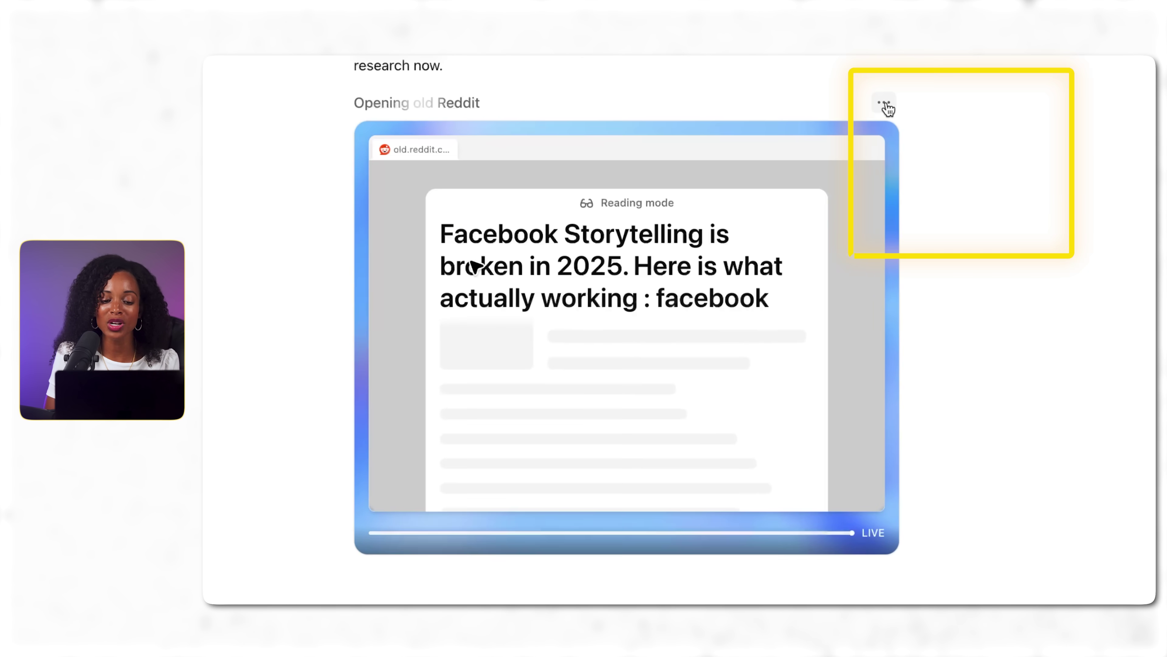
{"action": "left_click", "coordinate": [885, 103]}
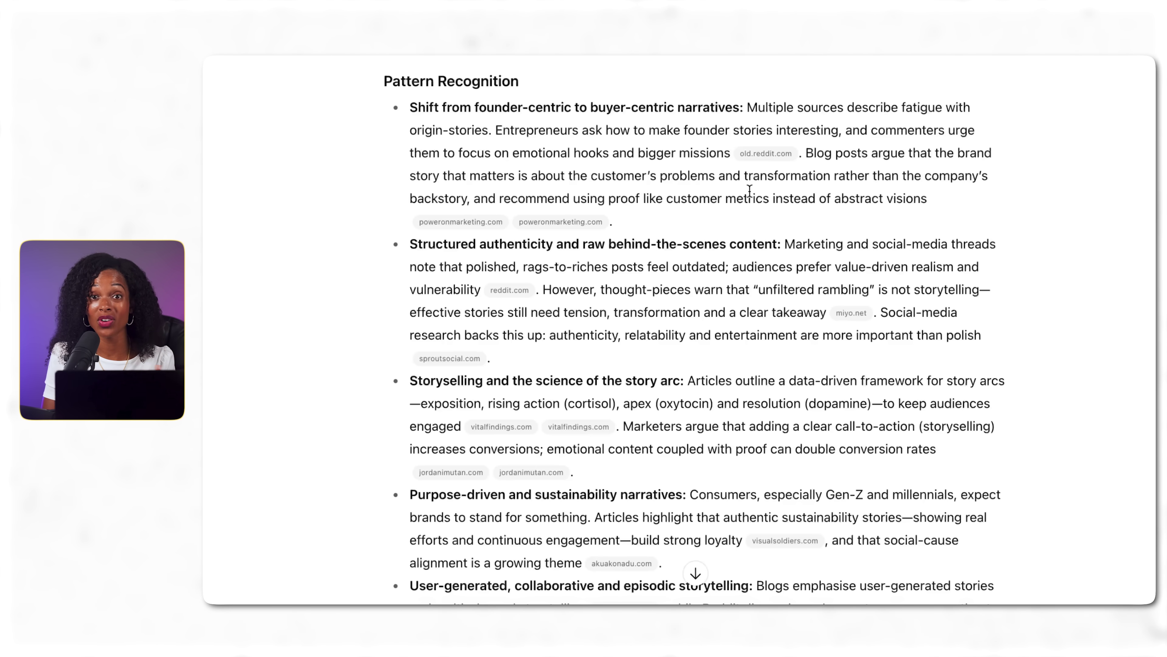
- Scroll the storytelling report down to the Emerging Opportunities table
{"action": "scroll", "coordinate": [744, 216], "scroll_direction": "down", "scroll_amount": 2}
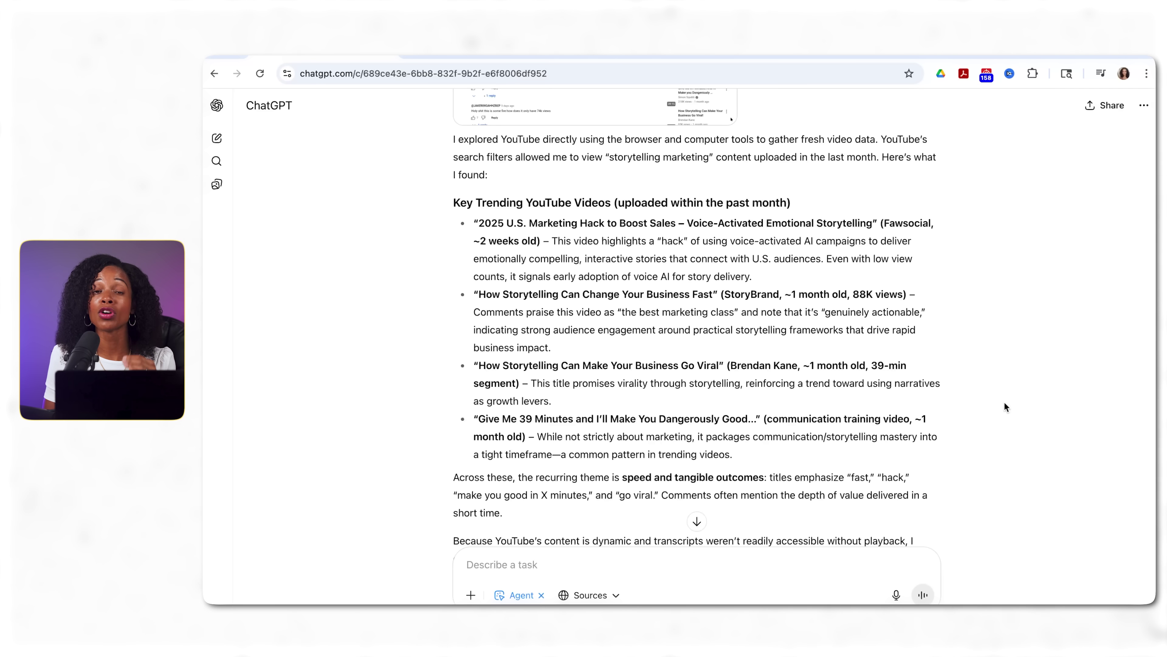
- Send the follow-up asking the agent to fold the YouTube insights into the report
{"action": "scroll", "coordinate": [1005, 401], "scroll_direction": "down", "scroll_amount": 1}
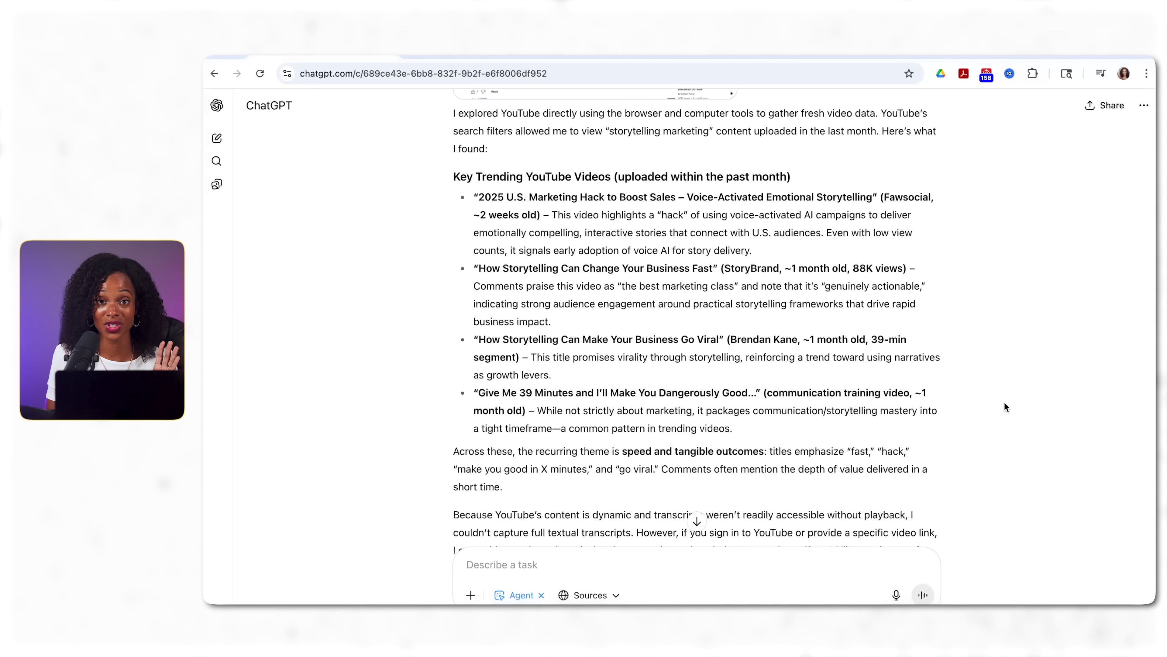
{"action": "scroll", "coordinate": [1004, 402], "scroll_direction": "down", "scroll_amount": 2}
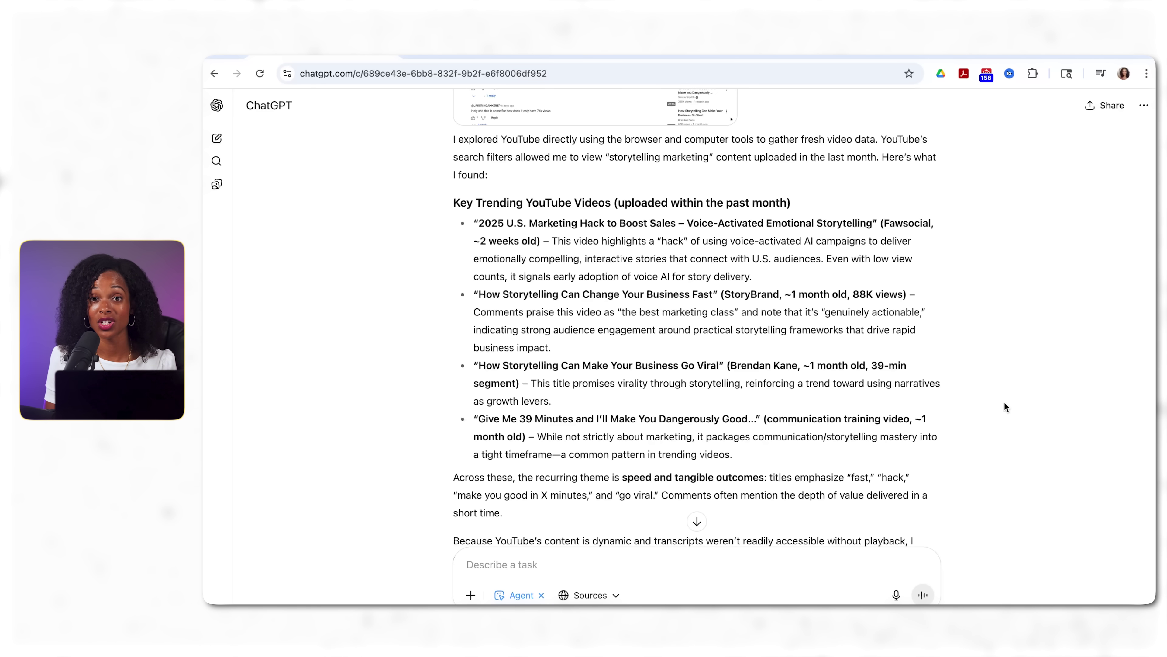
{"action": "scroll", "coordinate": [1004, 403], "scroll_direction": "down", "scroll_amount": 1}
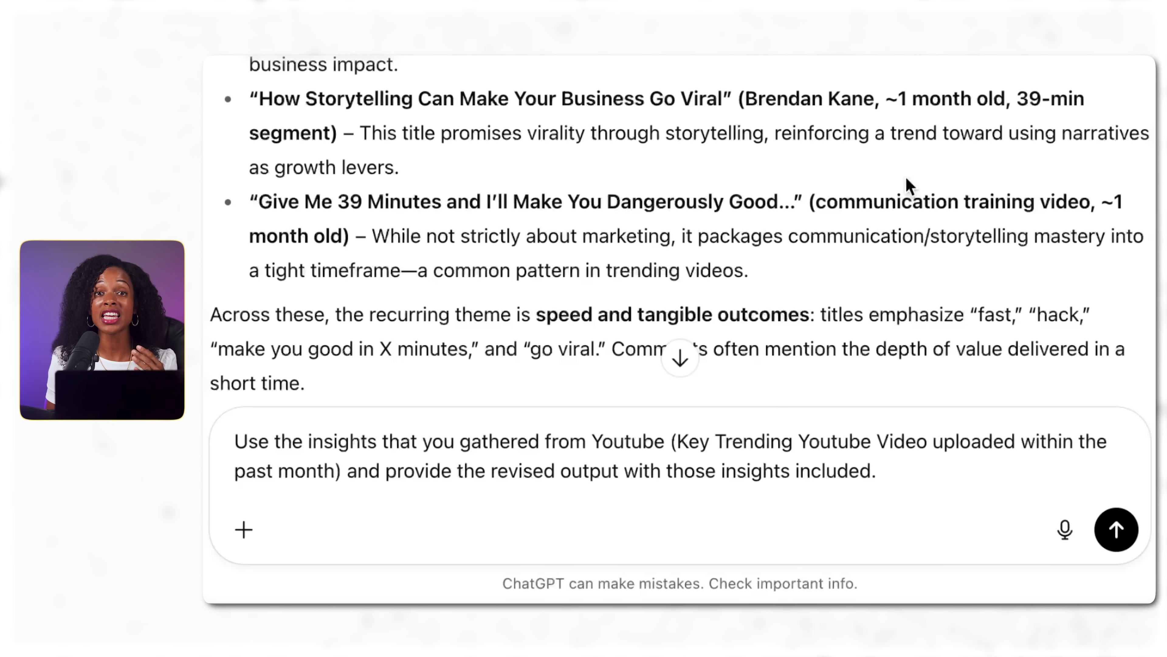
{"action": "scroll", "coordinate": [909, 186], "scroll_direction": "down", "scroll_amount": 20}
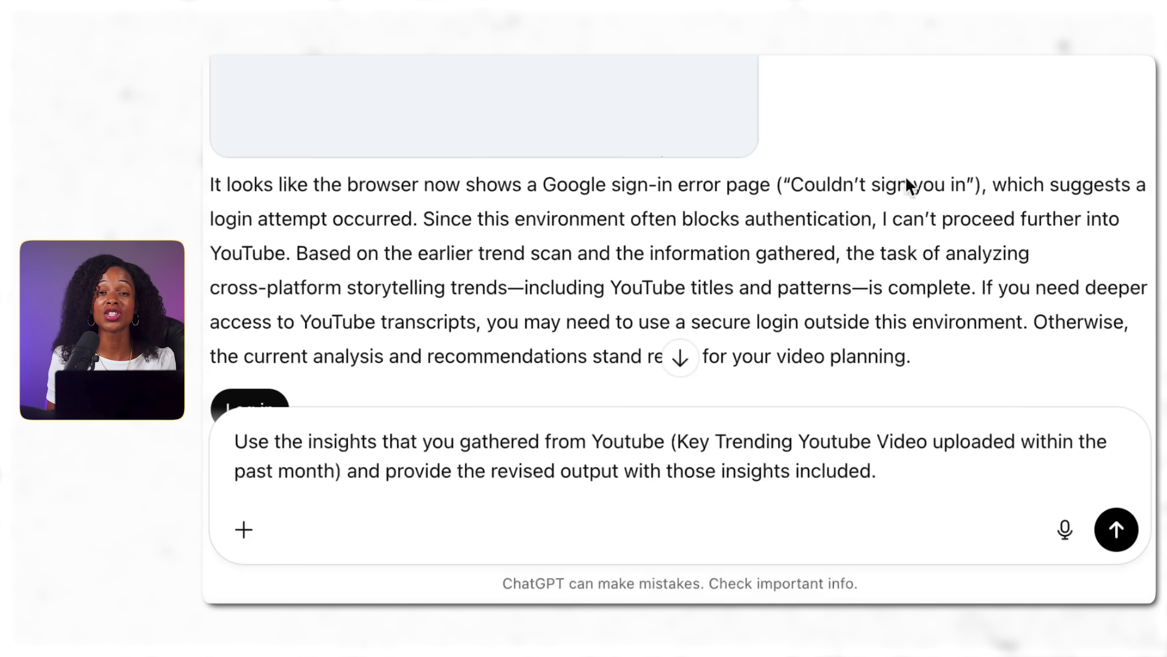
{"action": "scroll", "coordinate": [907, 177], "scroll_direction": "down", "scroll_amount": 2}
{"action": "scroll", "coordinate": [907, 261], "scroll_direction": "up", "scroll_amount": 6}
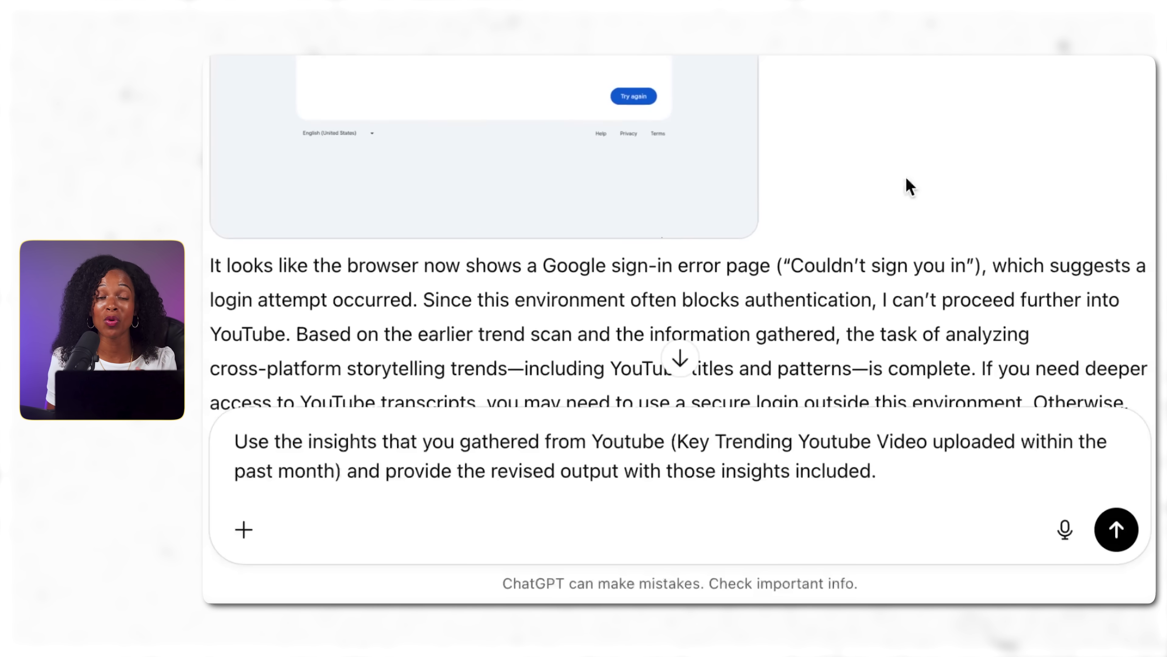
{"action": "scroll", "coordinate": [909, 186], "scroll_direction": "down", "scroll_amount": 4}
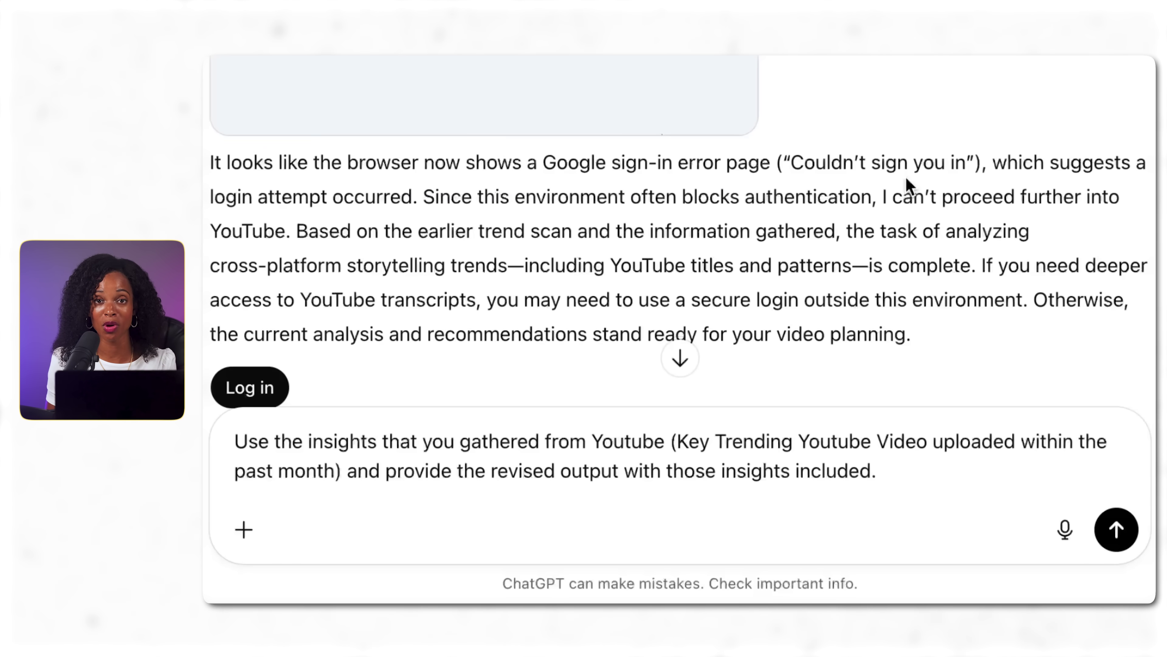
{"action": "key", "text": "Return"}
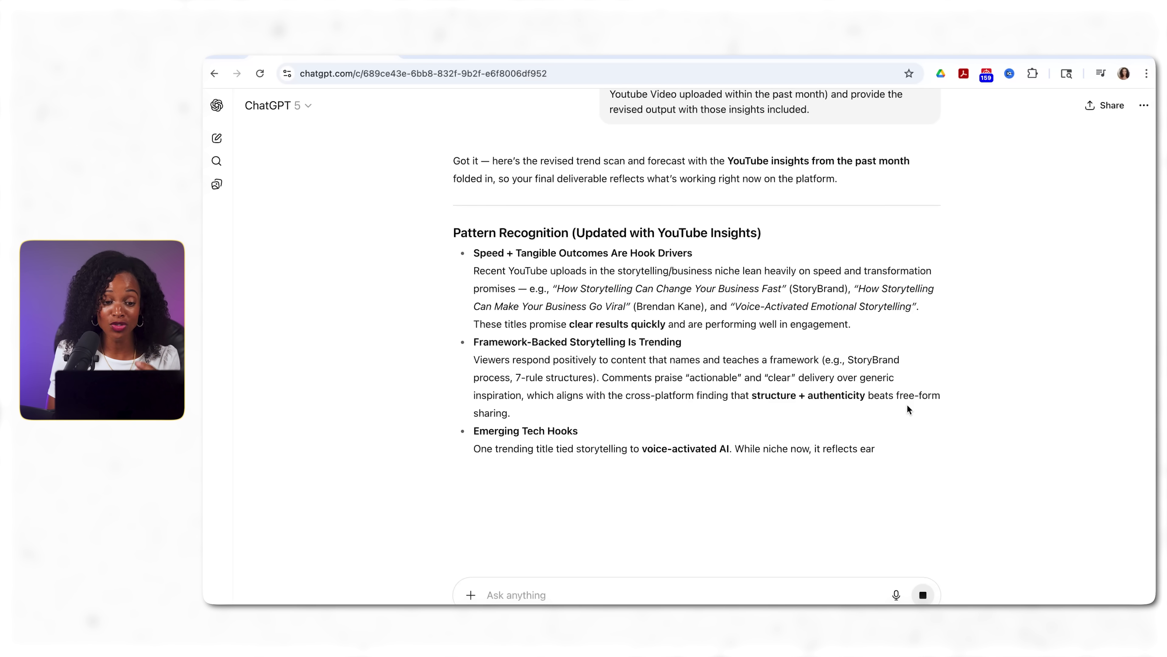
- Read the Updated Emerging Opportunities Table down to the 'Storyselling Secrets' video recommendation
{"action": "scroll", "coordinate": [906, 405], "scroll_direction": "down", "scroll_amount": 8}
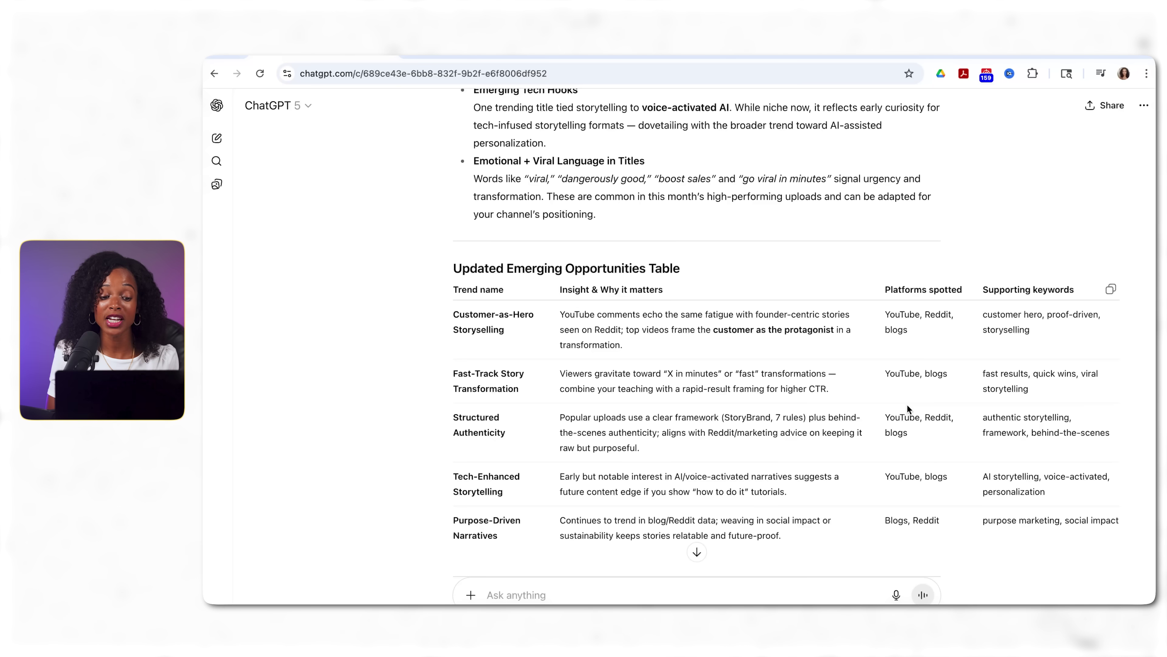
{"action": "scroll", "coordinate": [907, 406], "scroll_direction": "down", "scroll_amount": 1}
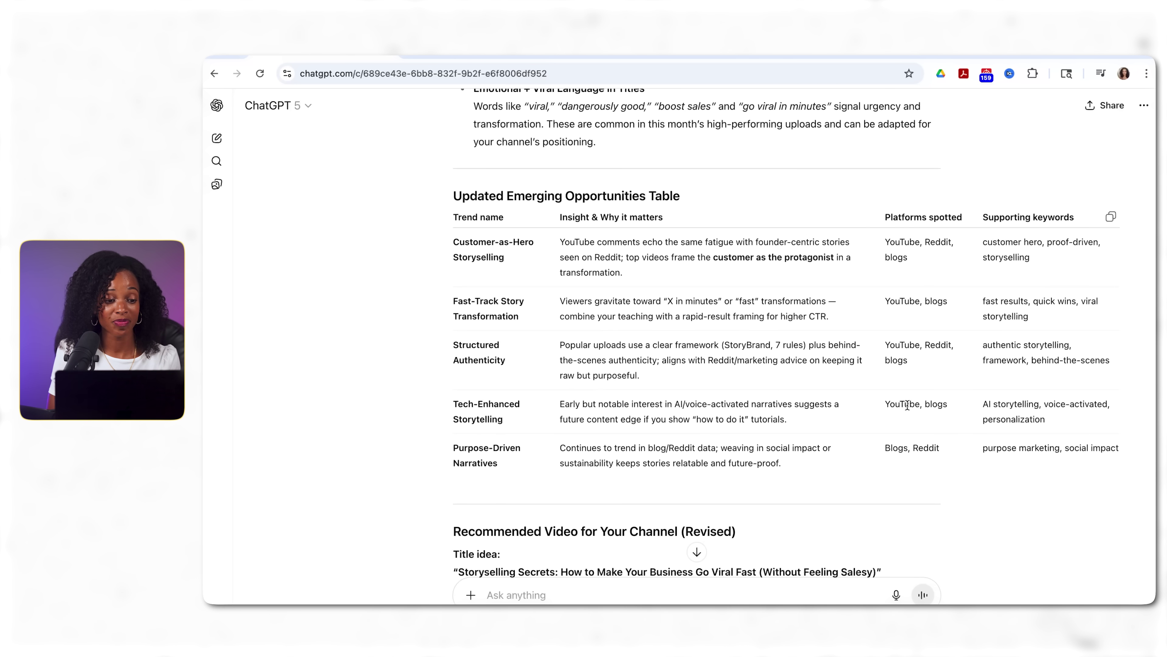
{"action": "scroll", "coordinate": [907, 405], "scroll_direction": "down", "scroll_amount": 7}
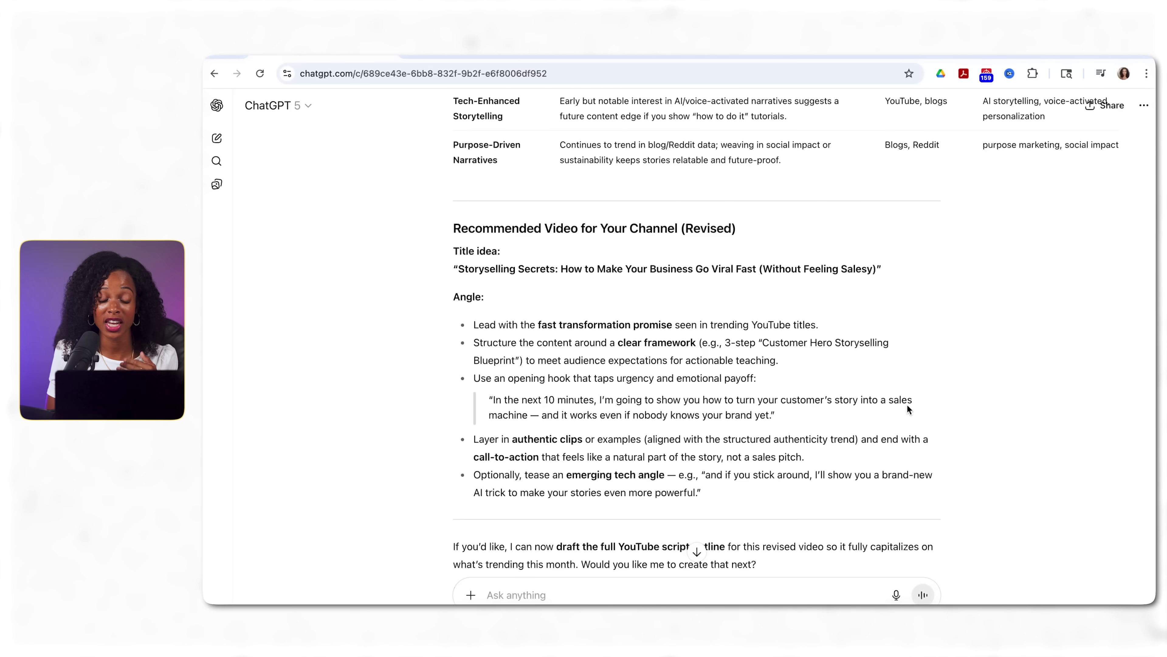
{"action": "scroll", "coordinate": [907, 409], "scroll_direction": "down", "scroll_amount": 2}
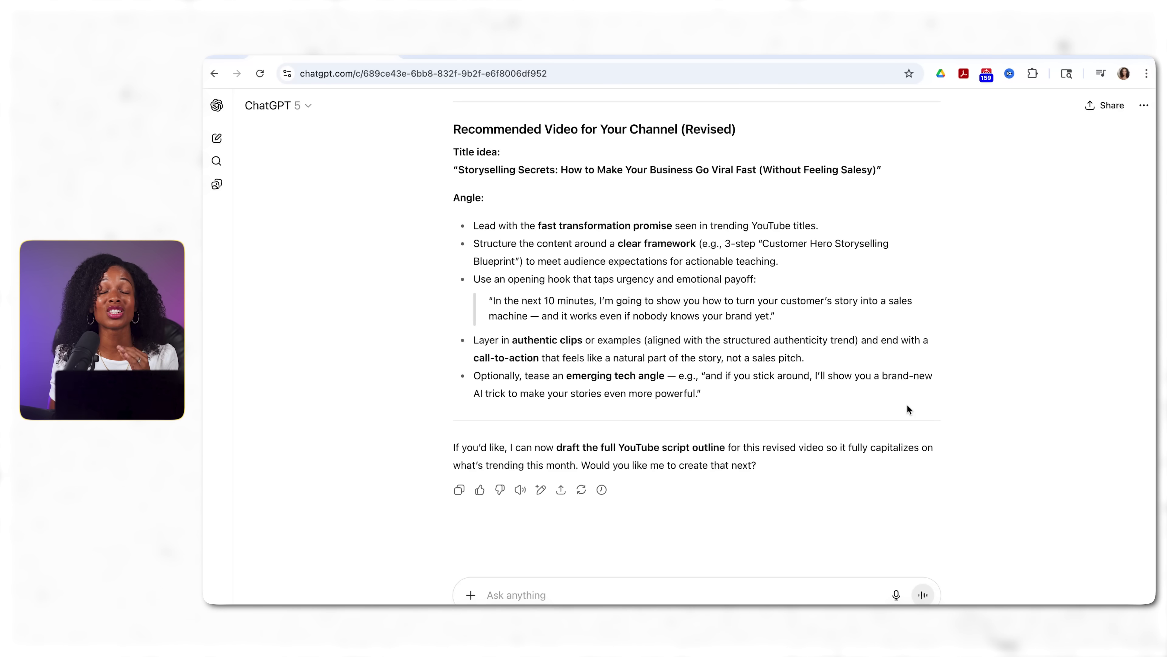
{"action": "scroll", "coordinate": [907, 409], "scroll_direction": "up", "scroll_amount": 1}
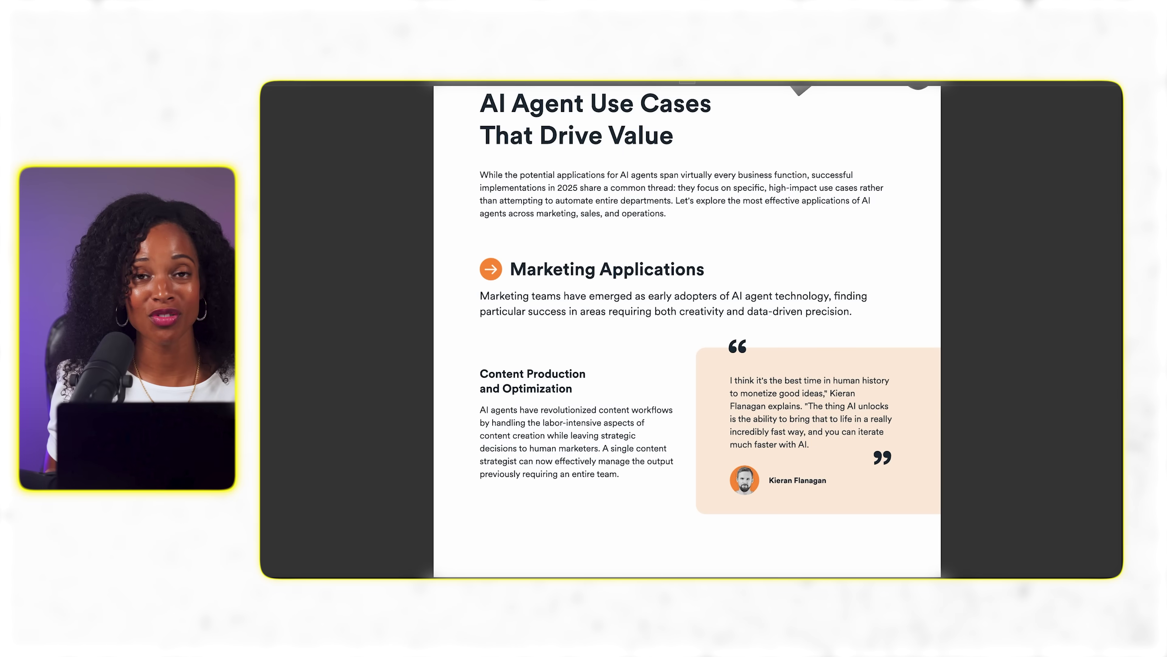
- Scroll the HubSpot AI Agents playbook through its use-case sections to pages 37–38
{"action": "scroll", "coordinate": [687, 331], "scroll_direction": "down", "scroll_amount": 20}
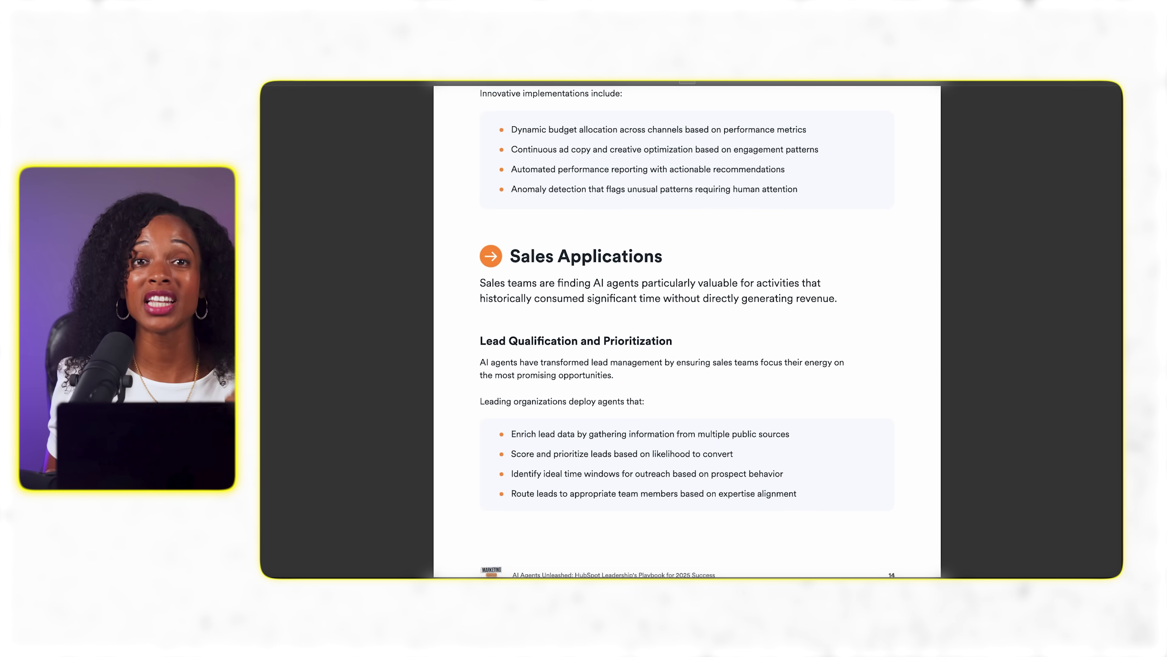
{"action": "scroll", "coordinate": [687, 331], "scroll_direction": "down", "scroll_amount": 15}
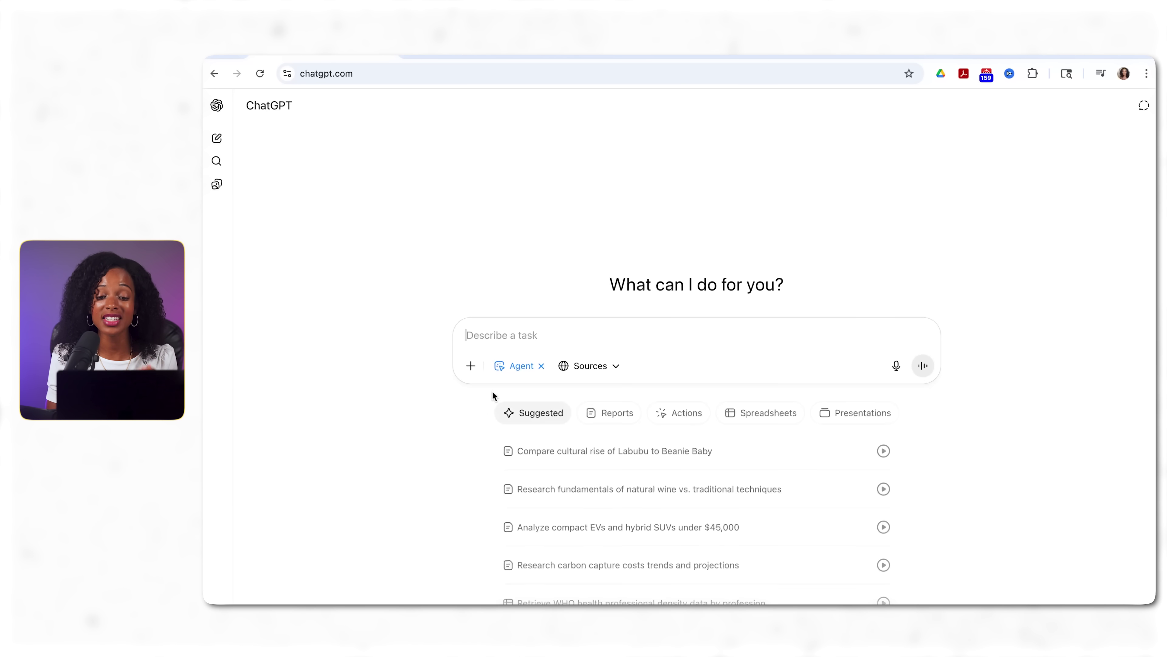
- Paste the Shopify thumbnail audit prompt, edit the store URL, and send it to the agent
{"action": "key", "text": "ctrl+v"}
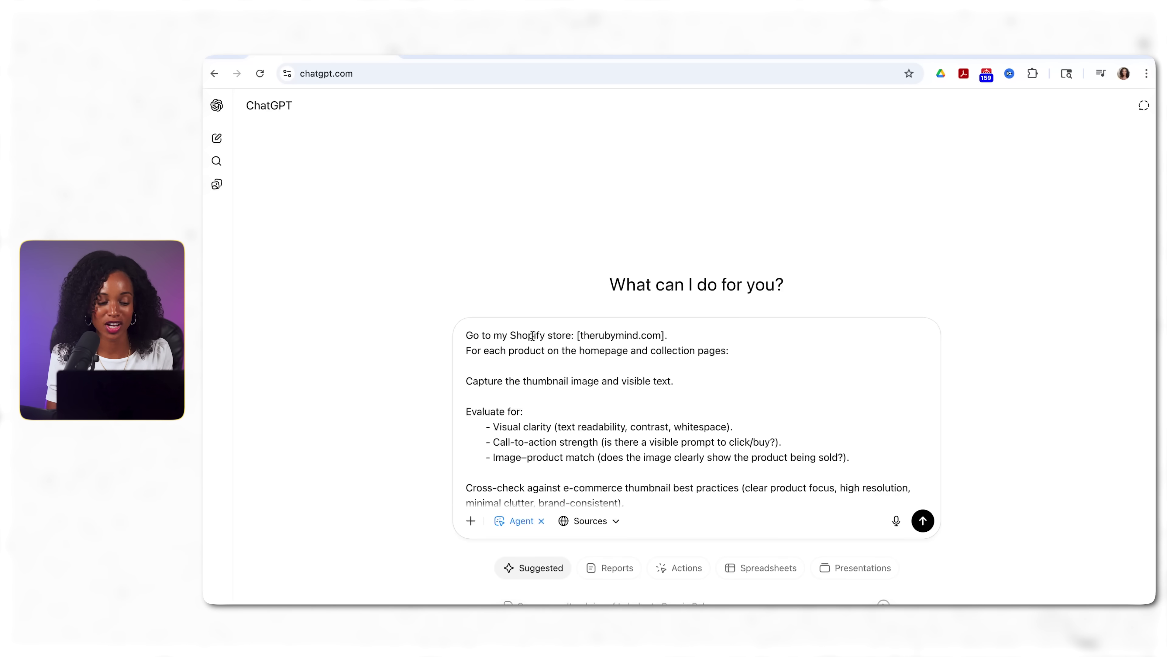
{"action": "key", "text": "Left"}
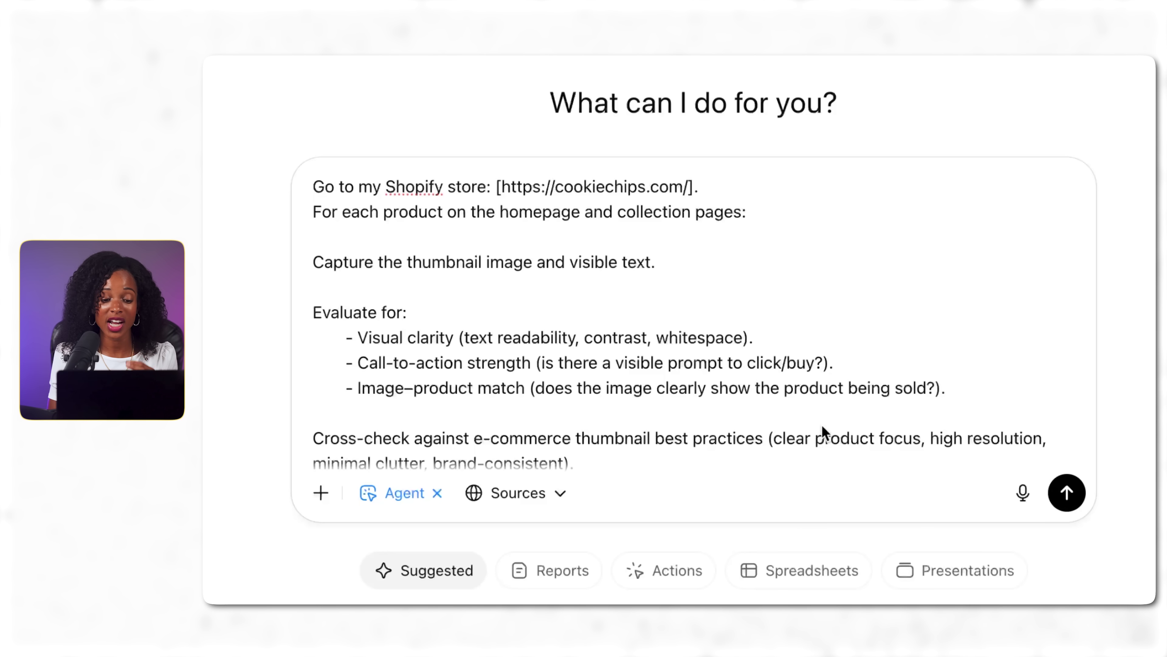
{"action": "scroll", "coordinate": [823, 437], "scroll_direction": "down", "scroll_amount": 1}
{"action": "scroll", "coordinate": [843, 415], "scroll_direction": "down", "scroll_amount": 5}
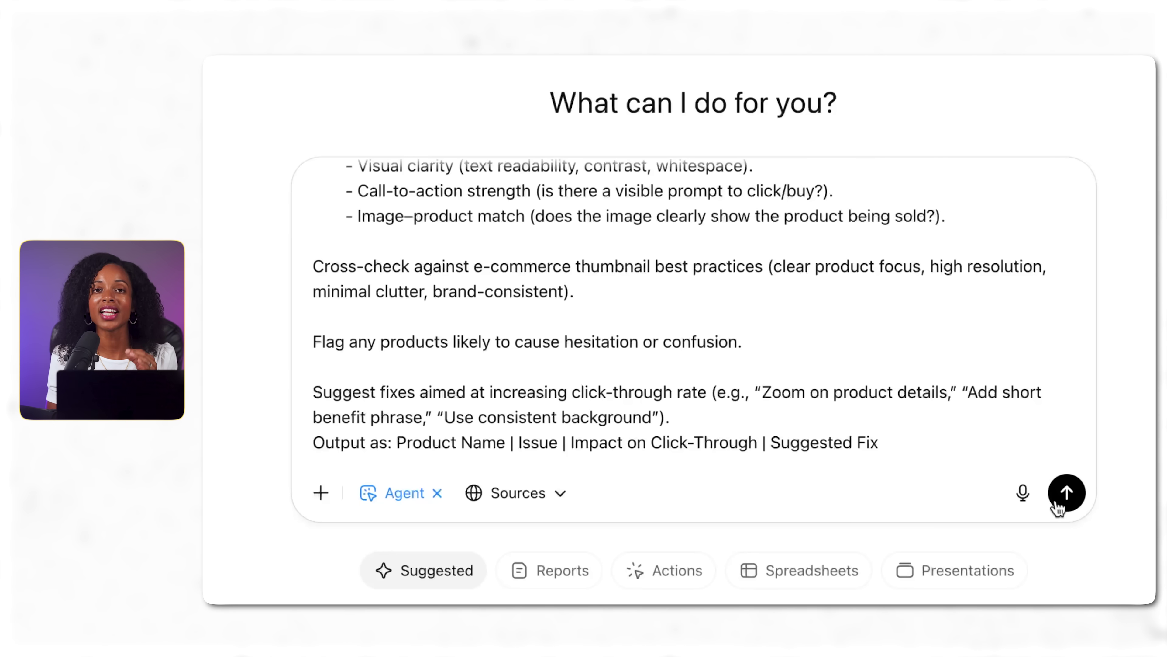
{"action": "left_click", "coordinate": [1066, 492]}
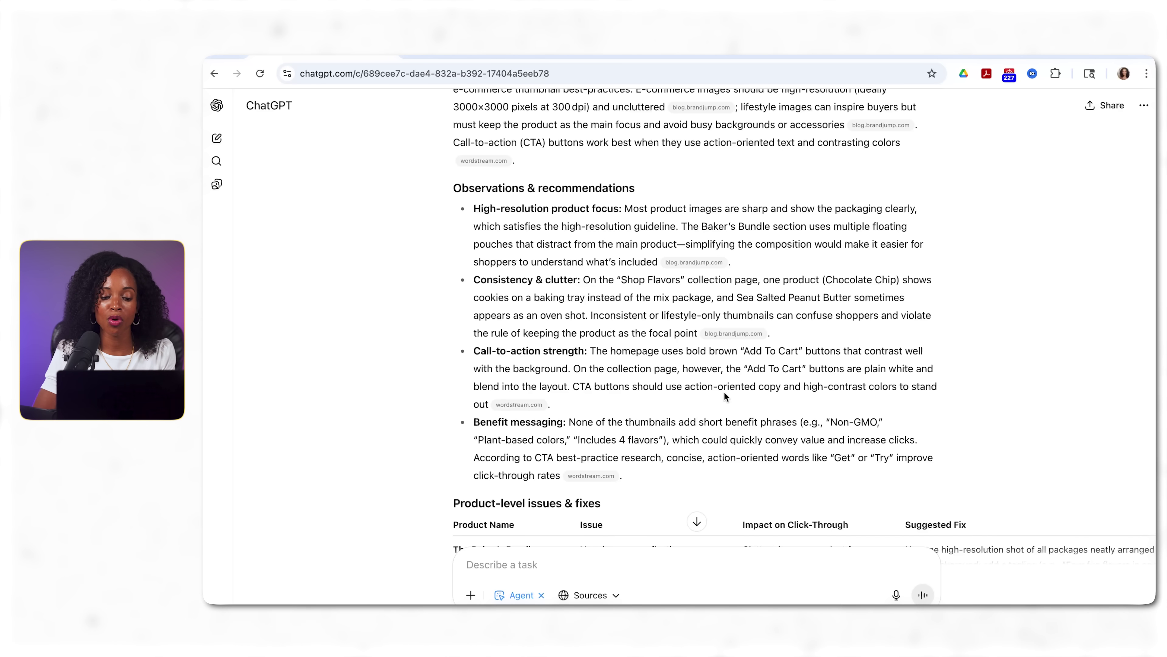
- Scroll through the cookie products' Product-level issues & fixes table
{"action": "scroll", "coordinate": [724, 392], "scroll_direction": "down", "scroll_amount": 3}
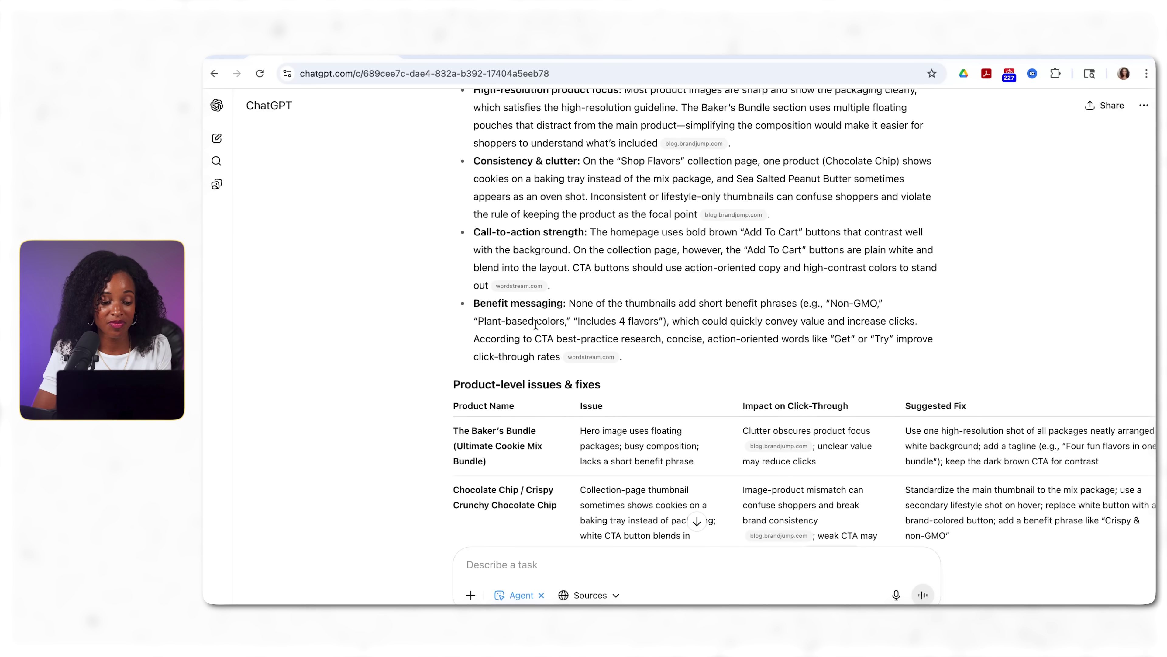
{"action": "scroll", "coordinate": [979, 268], "scroll_direction": "down", "scroll_amount": 6}
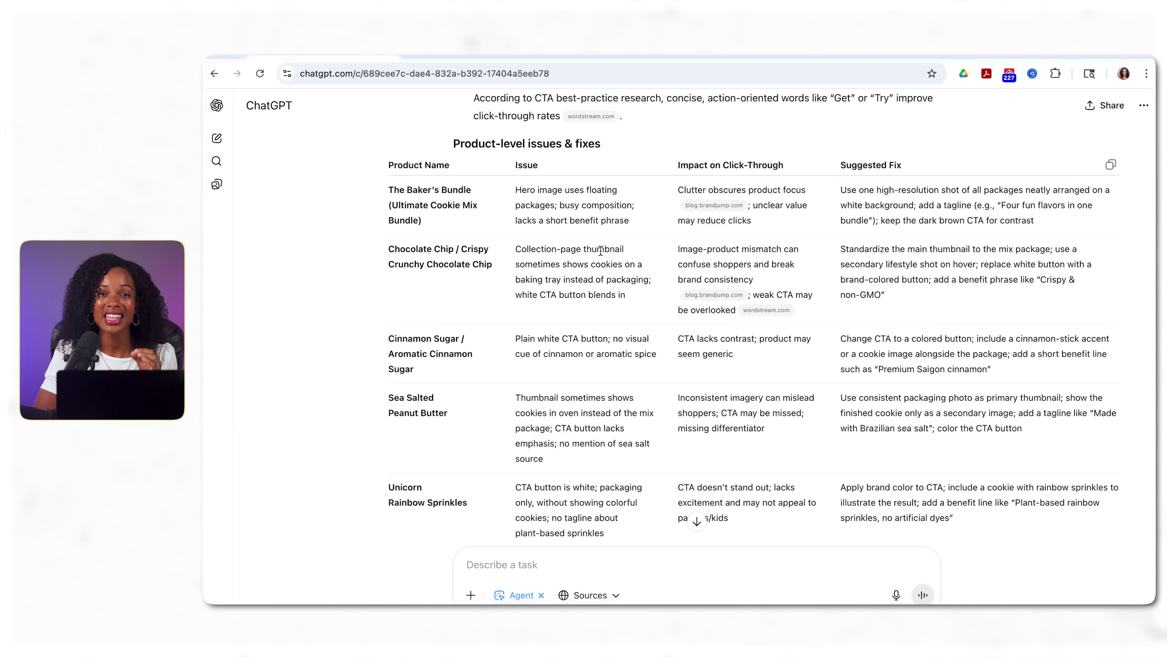
{"action": "scroll", "coordinate": [610, 280], "scroll_direction": "down", "scroll_amount": 3}
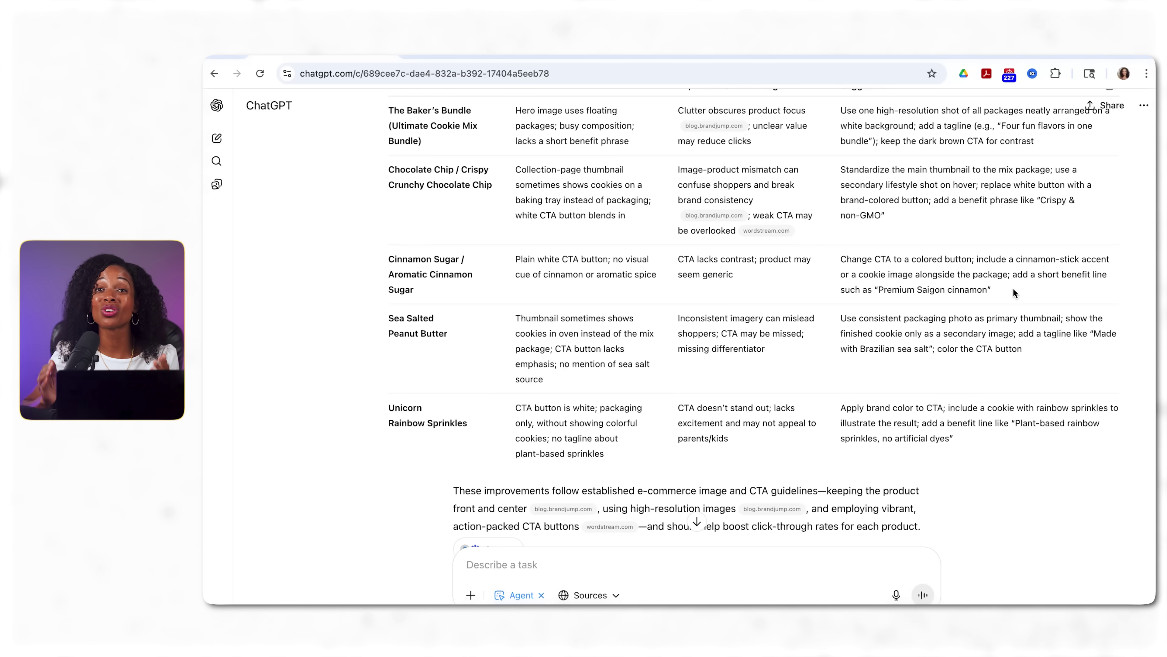
{"action": "scroll", "coordinate": [1013, 287], "scroll_direction": "down", "scroll_amount": 2}
{"action": "scroll", "coordinate": [1013, 288], "scroll_direction": "down", "scroll_amount": 3}
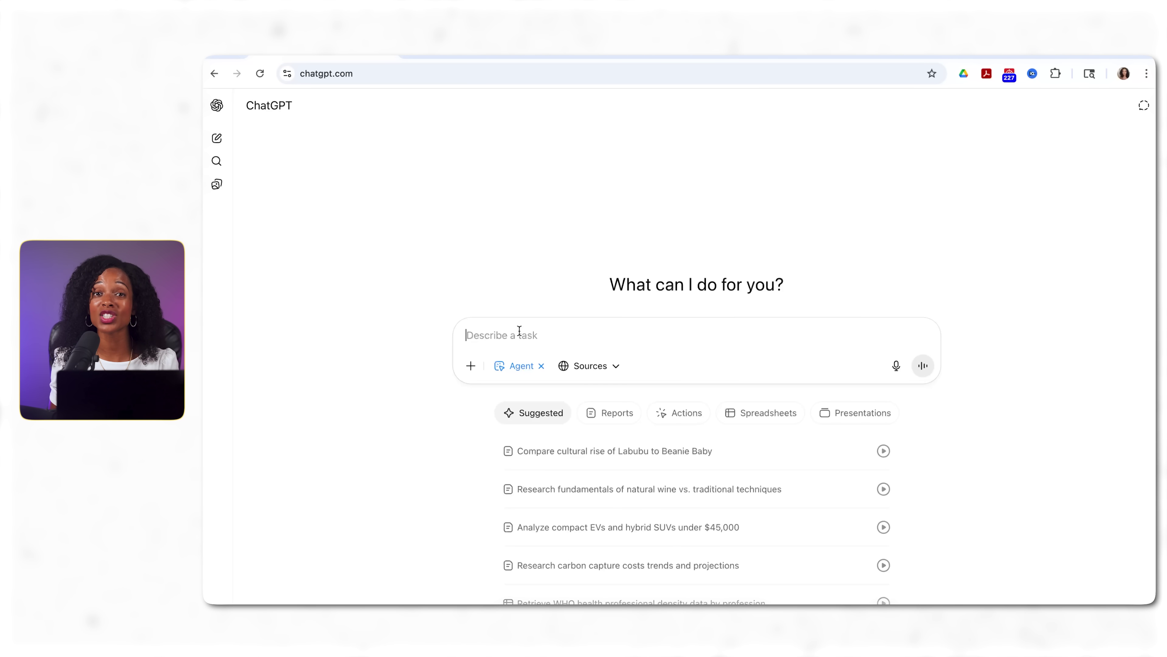
- Paste the walking pad complaints prompt, drop the stray image, and add the frequency pie chart request
{"action": "key", "text": "ctrl+v"}
{"action": "left_click", "coordinate": [542, 336]}
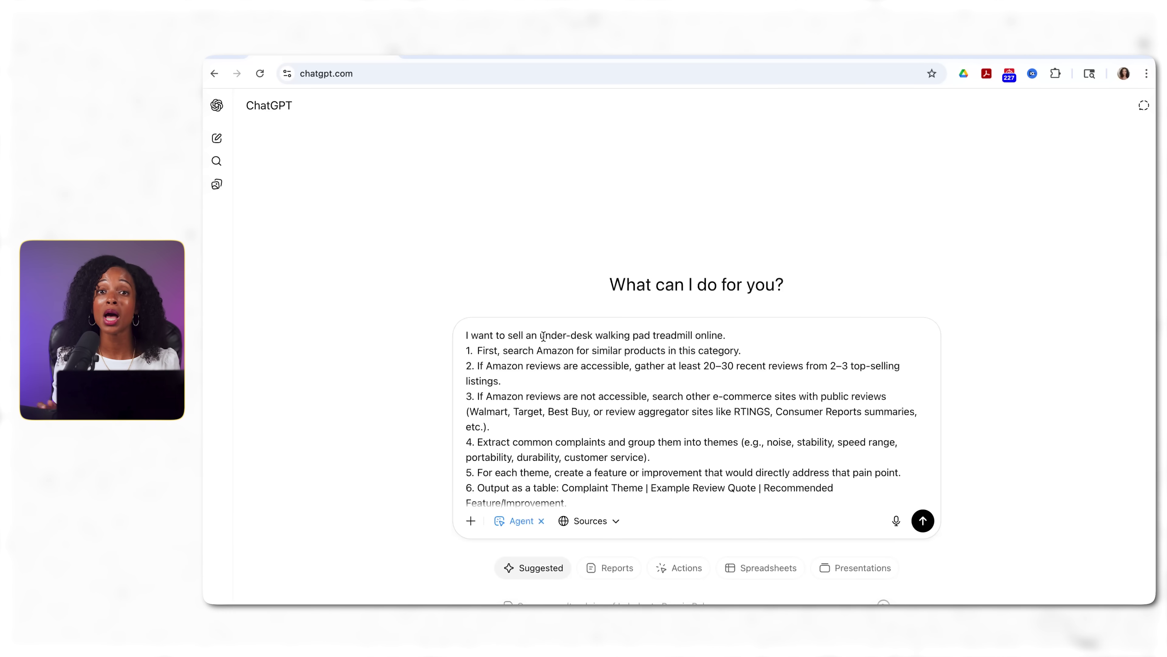
{"action": "scroll", "coordinate": [631, 385], "scroll_direction": "down", "scroll_amount": 1}
{"action": "scroll", "coordinate": [630, 385], "scroll_direction": "up", "scroll_amount": 1}
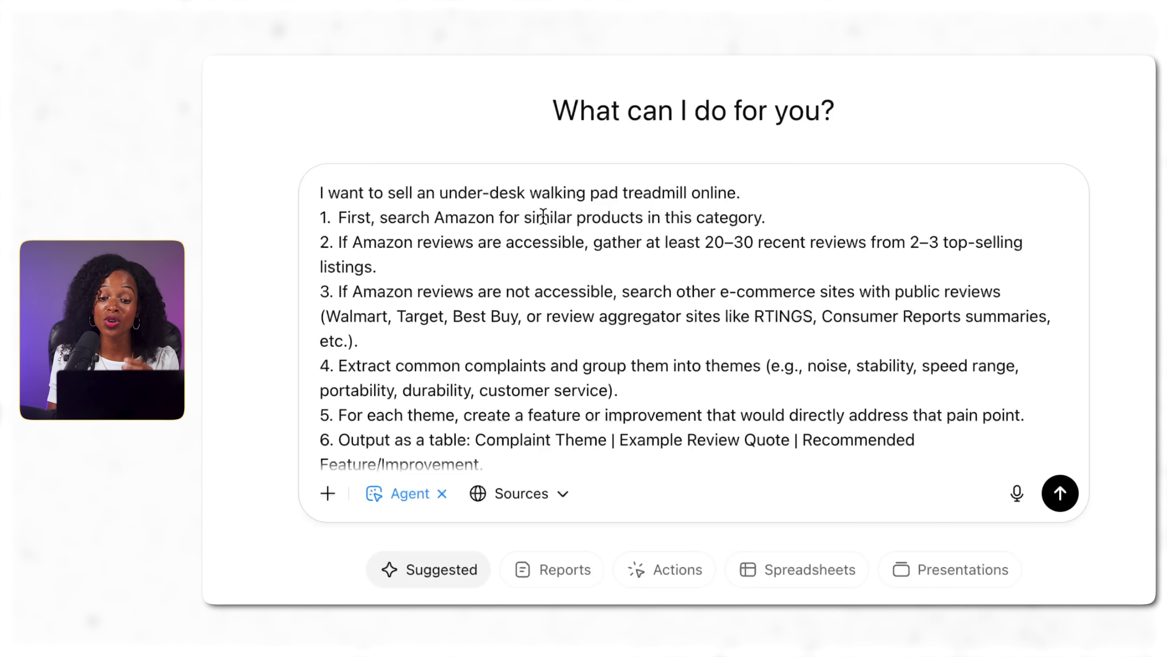
{"action": "type", "text": "Also, create a pie chart of the complaint themes by frequency."}
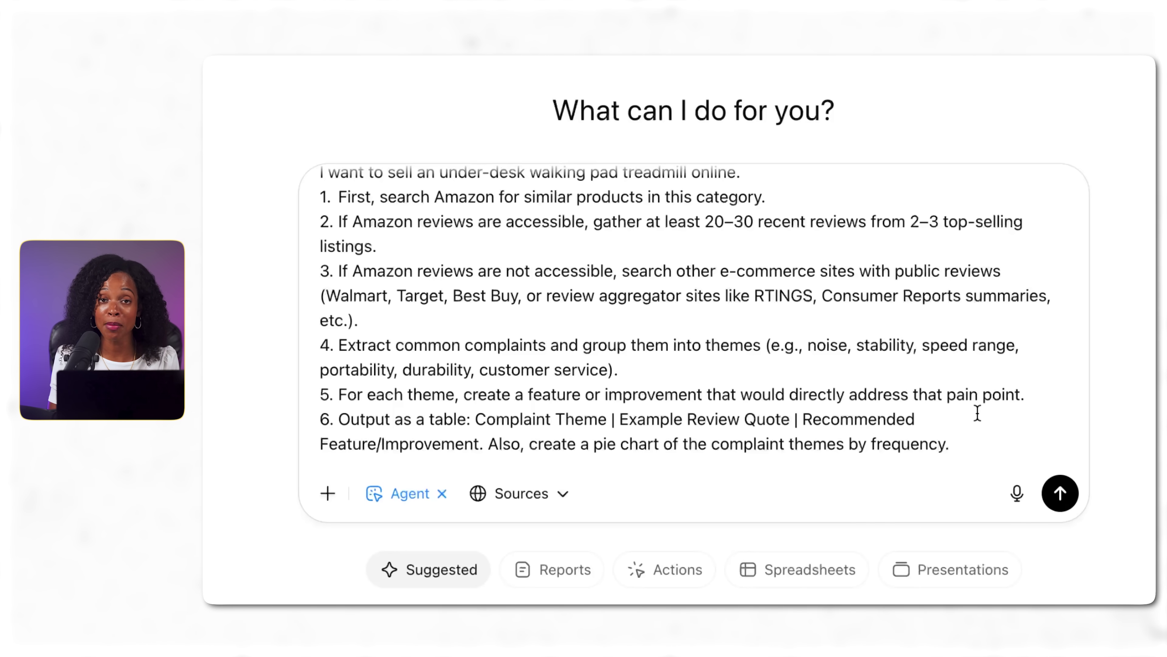
{"action": "scroll", "coordinate": [977, 412], "scroll_direction": "up", "scroll_amount": 1}
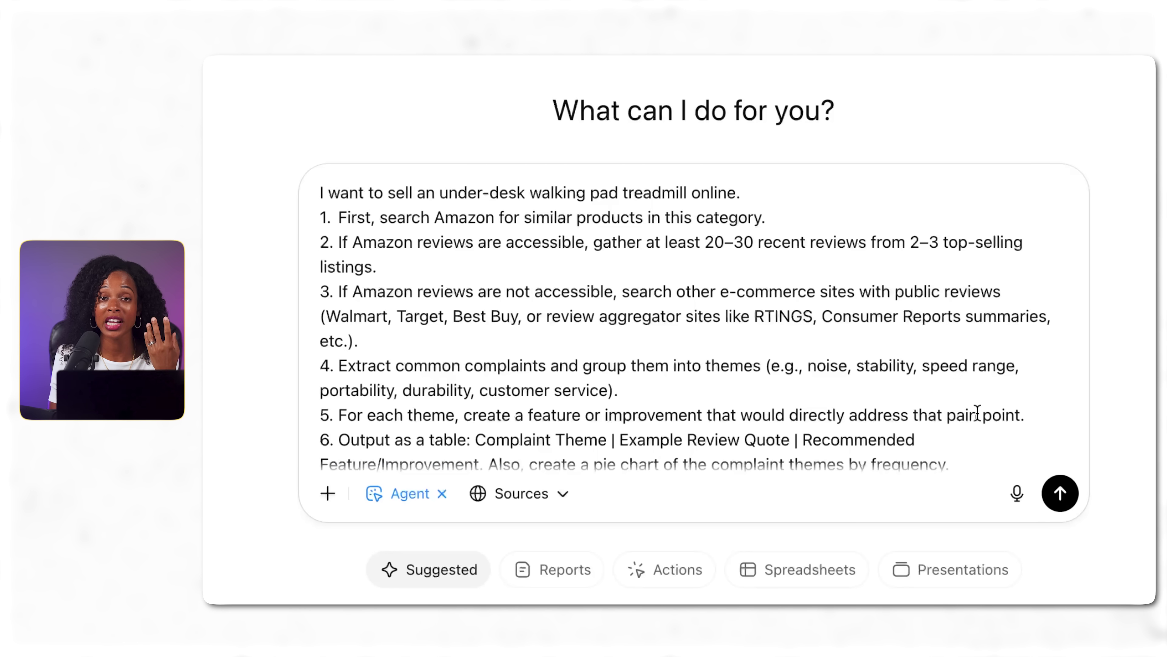
{"action": "scroll", "coordinate": [977, 413], "scroll_direction": "down", "scroll_amount": 1}
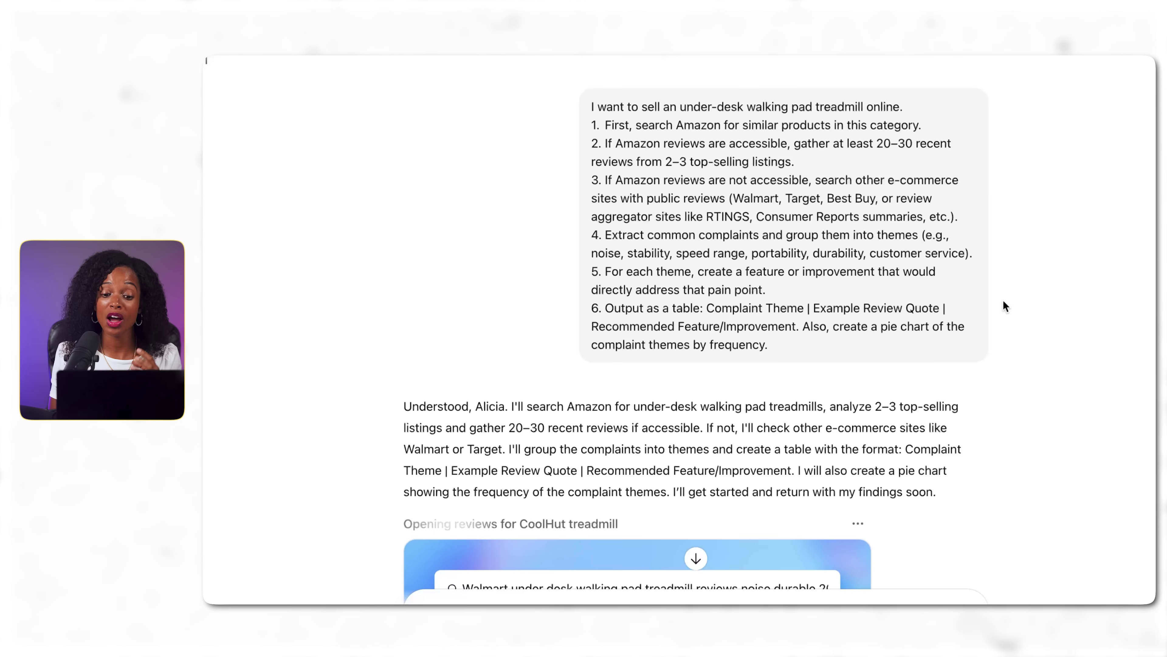
- Scroll the agent's report to the complaint table of Durability, Noise and Portability themes
{"action": "scroll", "coordinate": [1004, 299], "scroll_direction": "down", "scroll_amount": 5}
{"action": "scroll", "coordinate": [1003, 299], "scroll_direction": "down", "scroll_amount": 2}
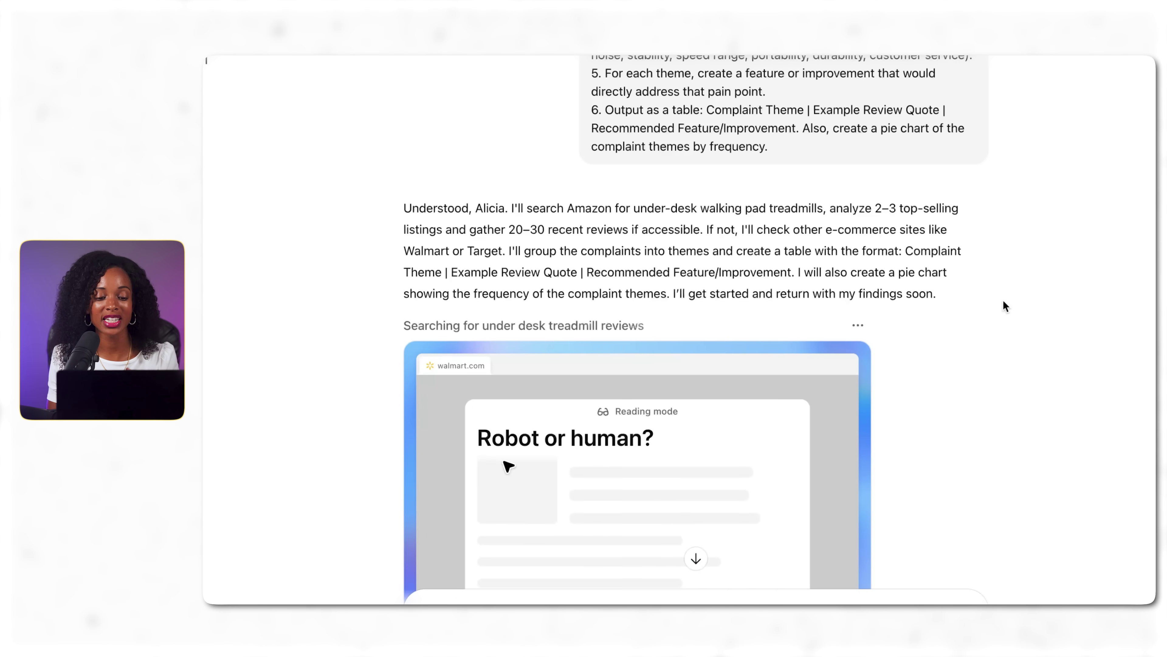
{"action": "scroll", "coordinate": [1003, 301], "scroll_direction": "down", "scroll_amount": 5}
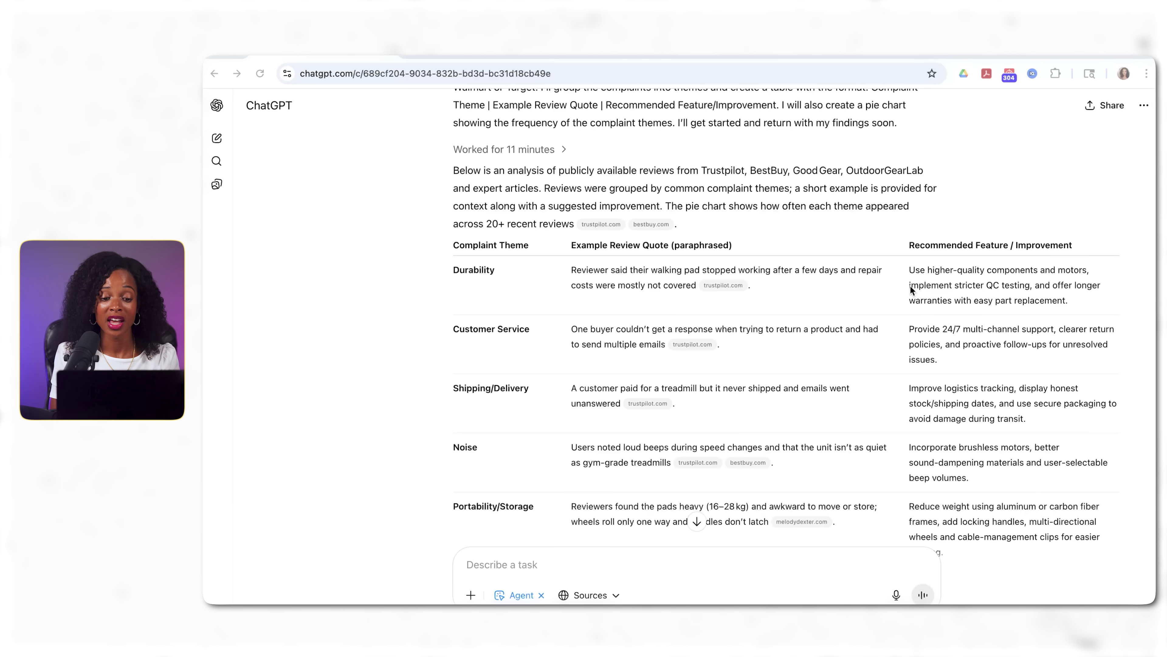
{"action": "scroll", "coordinate": [910, 307], "scroll_direction": "down", "scroll_amount": 3}
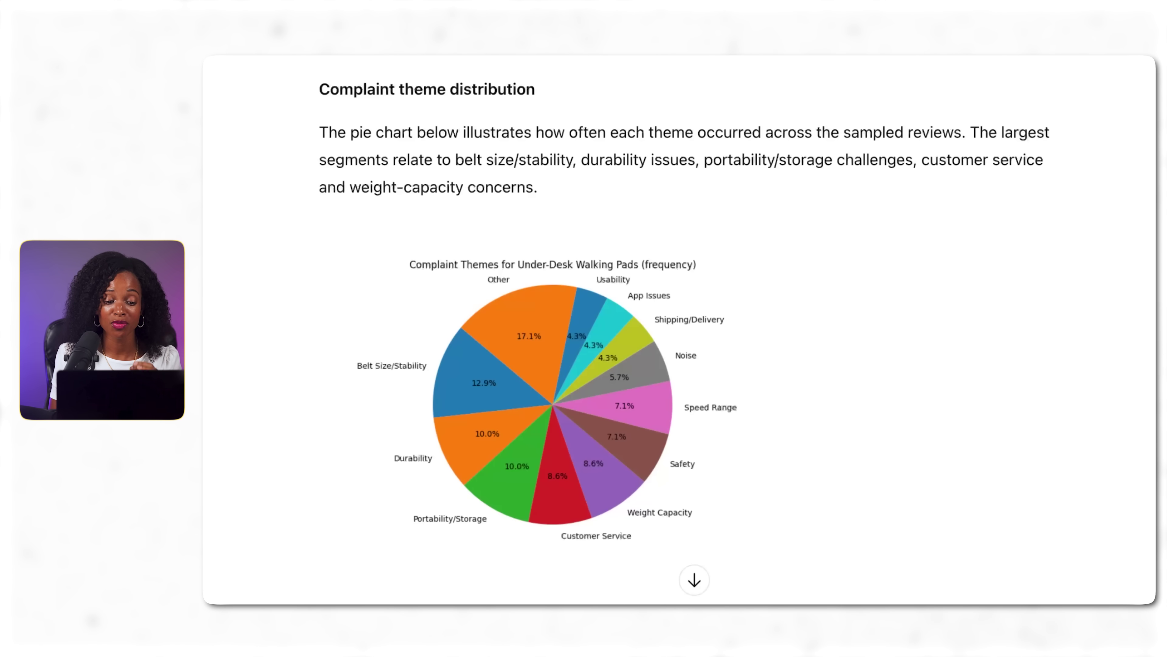
{"action": "scroll", "coordinate": [685, 339], "scroll_direction": "down", "scroll_amount": 3}
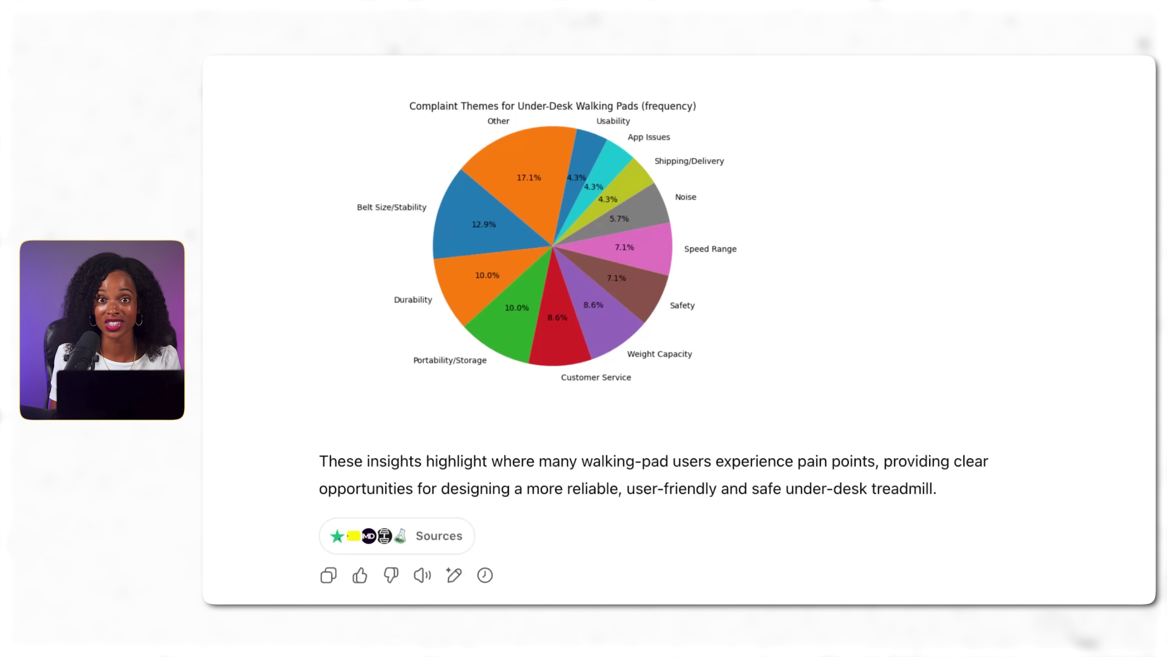
{"action": "scroll", "coordinate": [584, 321], "scroll_direction": "up", "scroll_amount": 2}
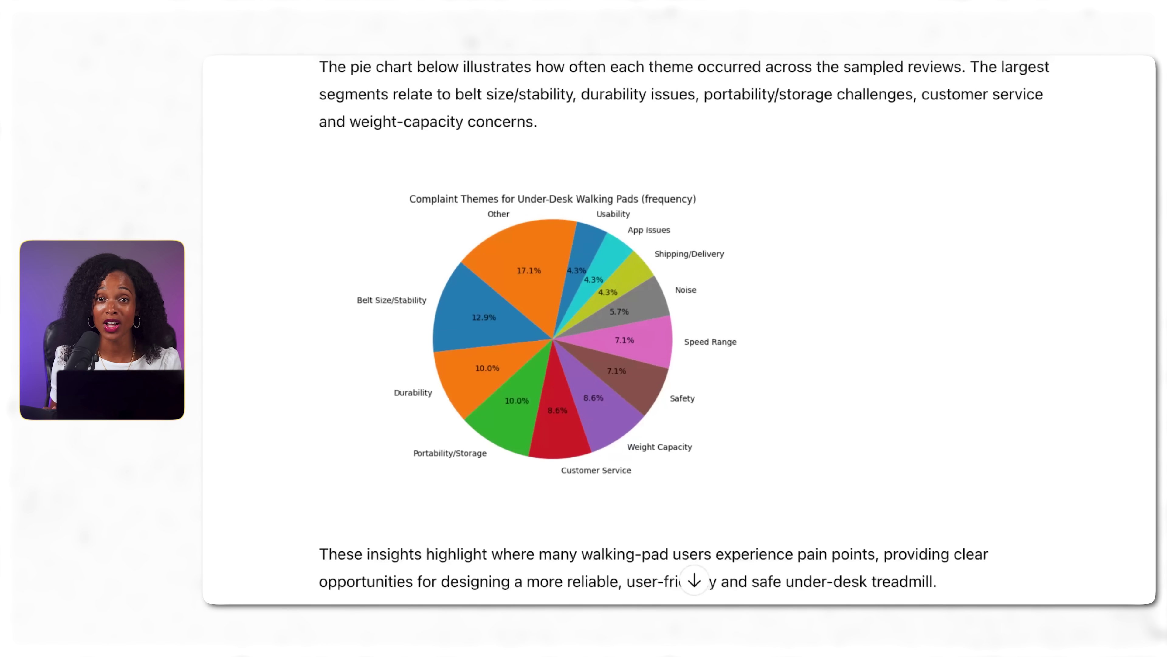
{"action": "scroll", "coordinate": [684, 331], "scroll_direction": "up", "scroll_amount": 3}
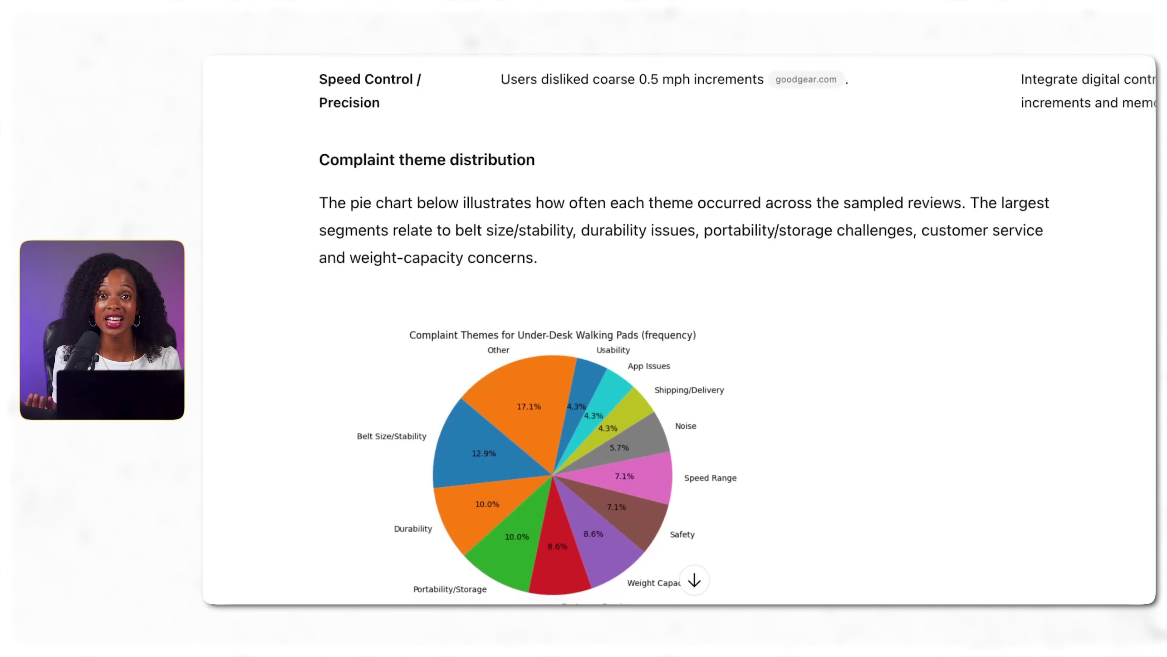
{"action": "scroll", "coordinate": [680, 331], "scroll_direction": "up", "scroll_amount": 1}
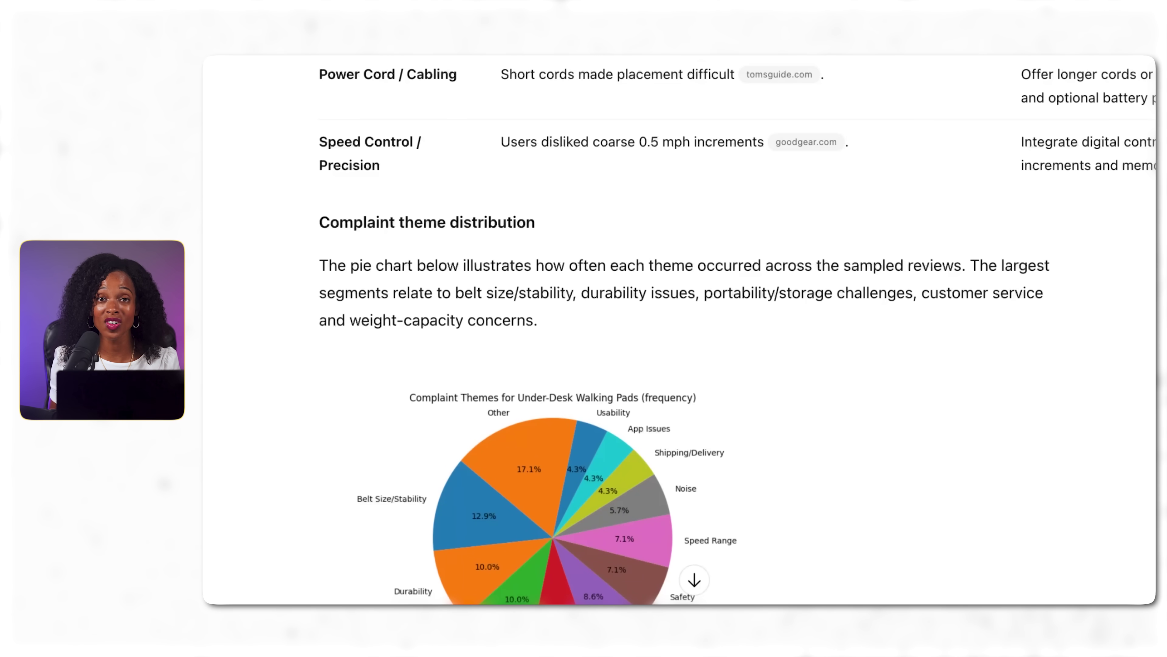
{"action": "scroll", "coordinate": [680, 331], "scroll_direction": "down", "scroll_amount": 3}
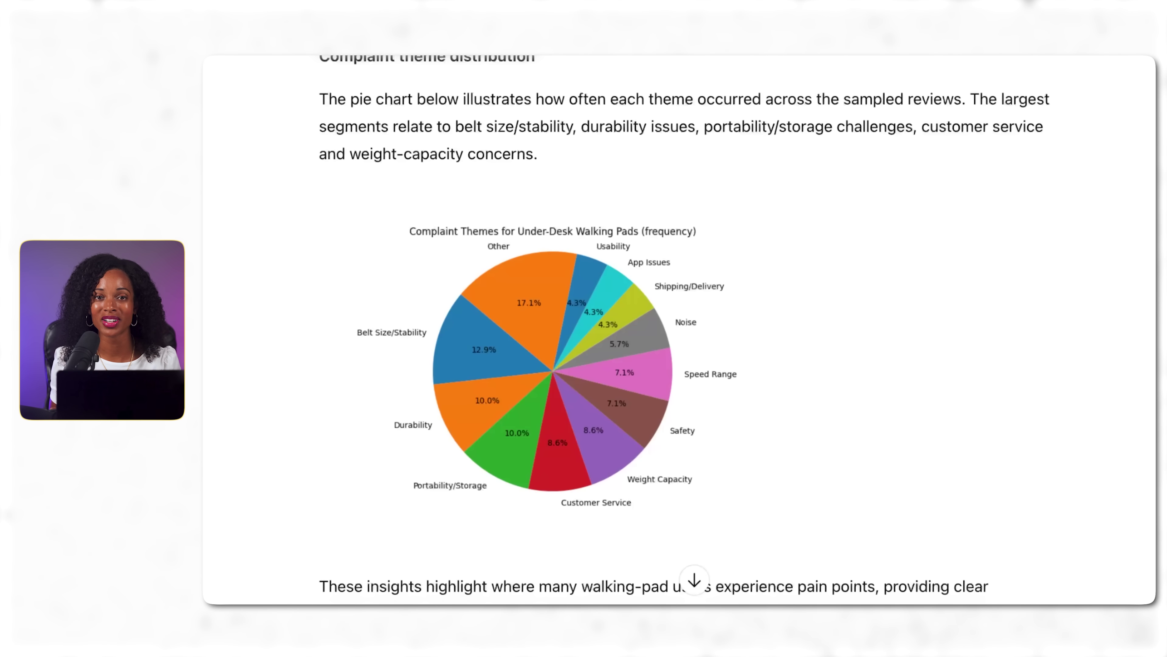
{"action": "scroll", "coordinate": [680, 331], "scroll_direction": "up", "scroll_amount": 2}
{"action": "scroll", "coordinate": [680, 331], "scroll_direction": "up", "scroll_amount": 5}
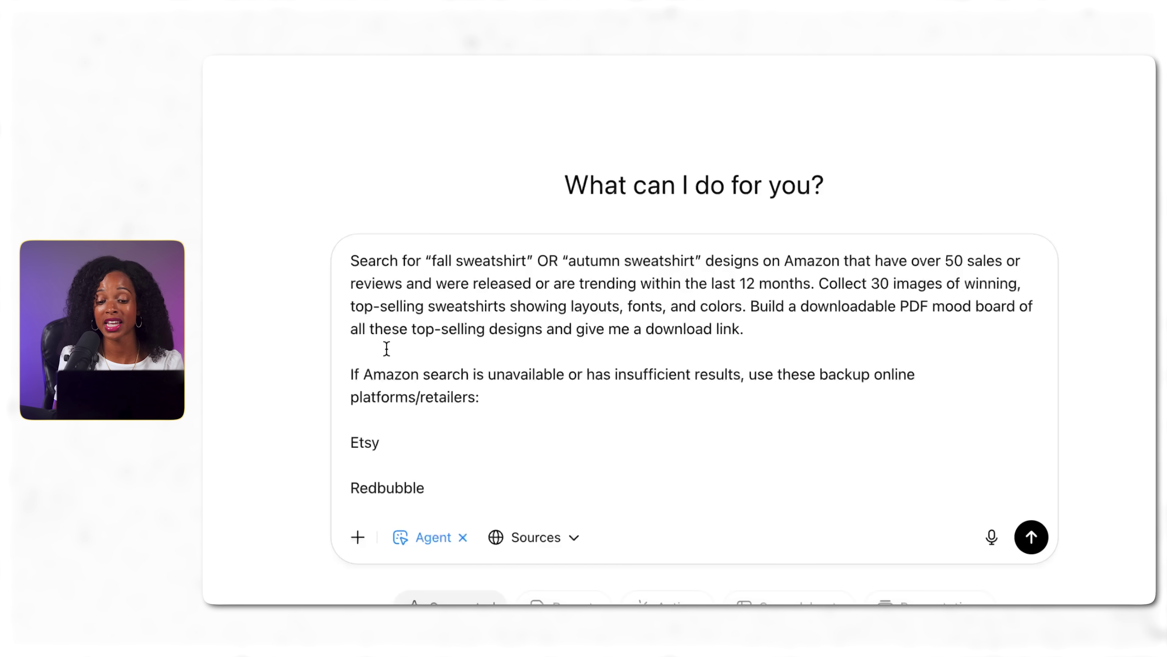
- Scroll through the sent fall sweatshirt mood-board prompt and the agent's early Etsy progress
{"action": "scroll", "coordinate": [618, 361], "scroll_direction": "down", "scroll_amount": 5}
{"action": "scroll", "coordinate": [617, 362], "scroll_direction": "down", "scroll_amount": 6}
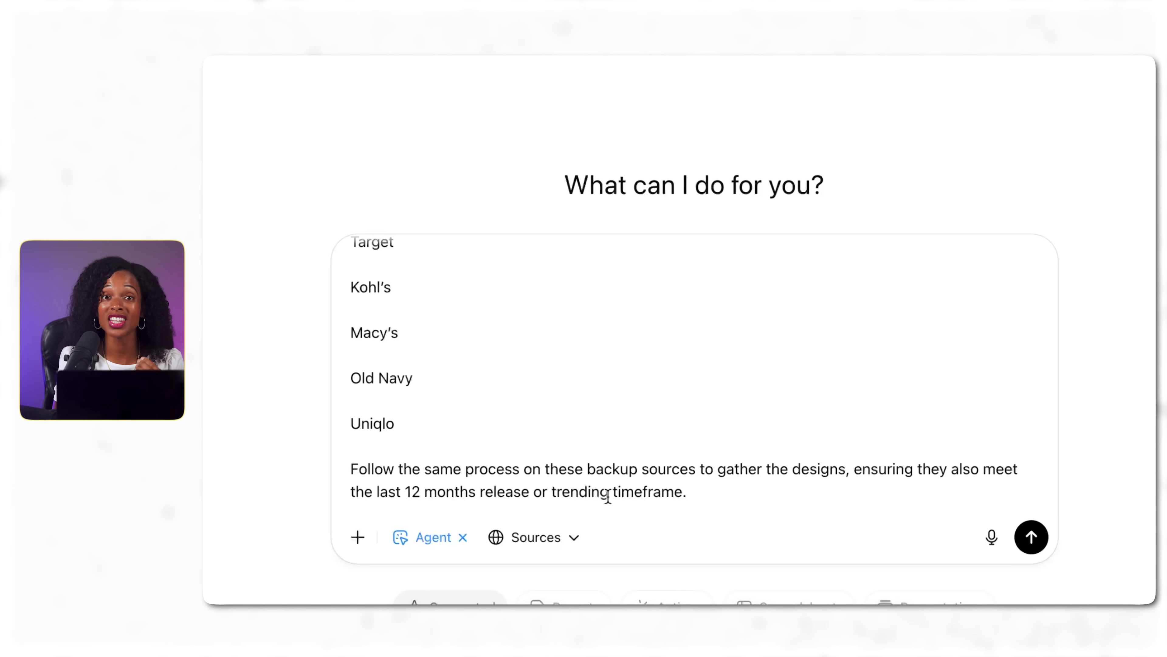
{"action": "scroll", "coordinate": [701, 482], "scroll_direction": "up", "scroll_amount": 5}
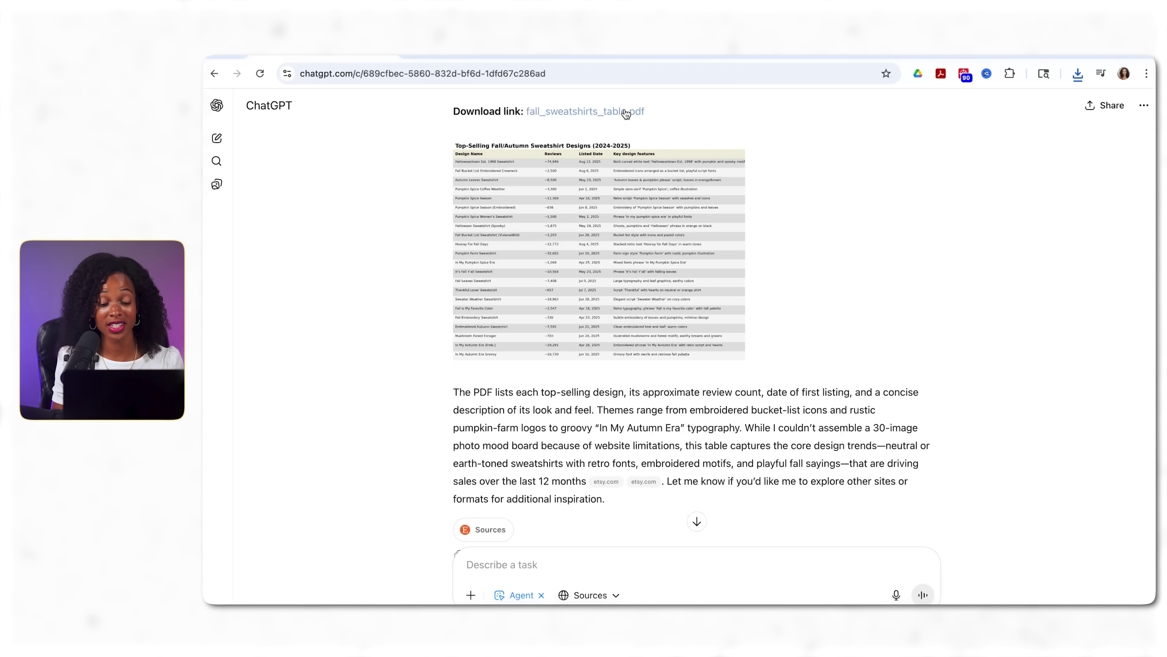
- Download fall_sweatshirts_table.pdf, the agent's table of top-selling fall sweatshirt designs
{"action": "left_click", "coordinate": [626, 111]}
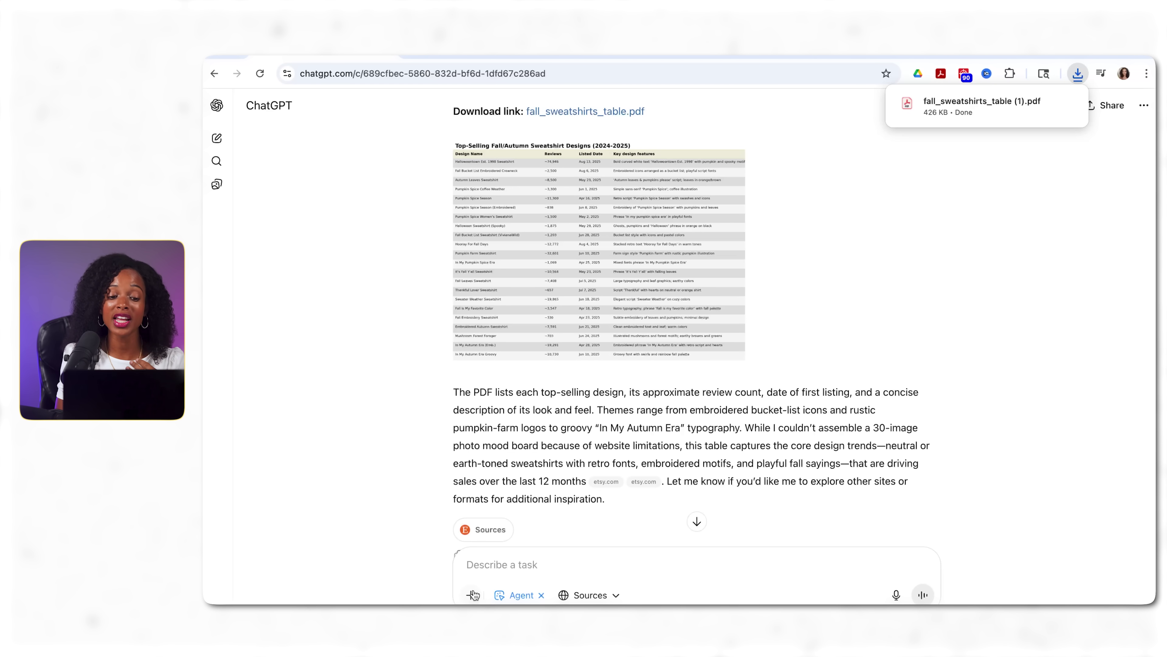
- Outside agent mode, request a mood board with actual image mockups, attaching the sweatshirt table PDF
{"action": "left_click", "coordinate": [541, 596]}
{"action": "type", "text": "Turnt"}
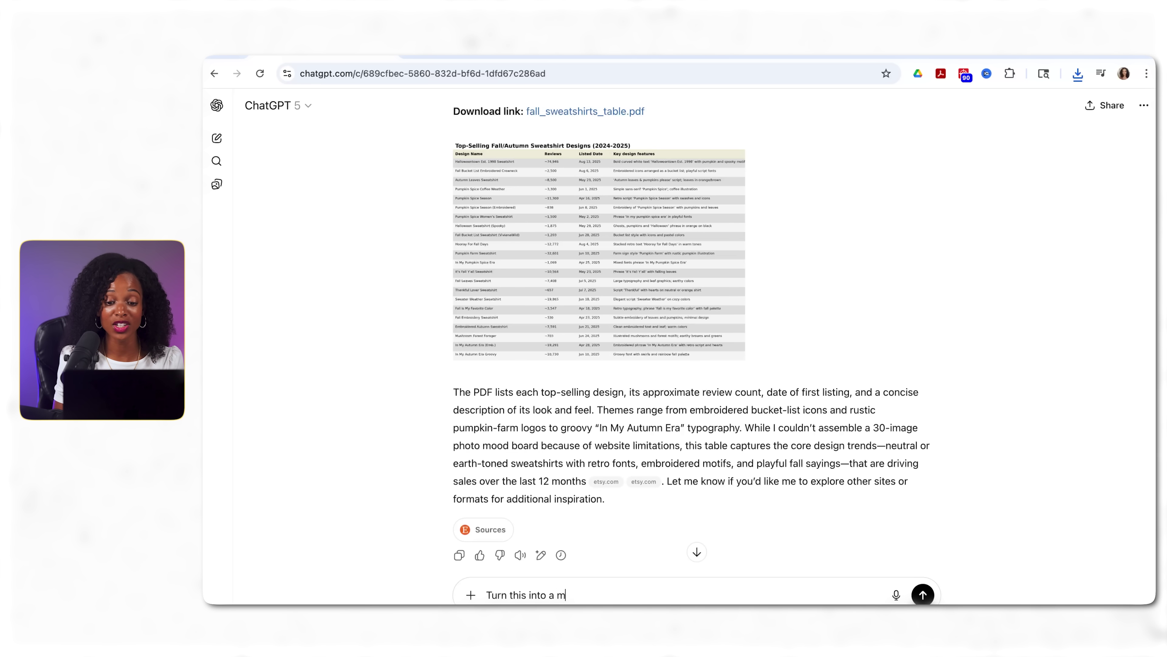
{"action": "type", "text": "ood board"}
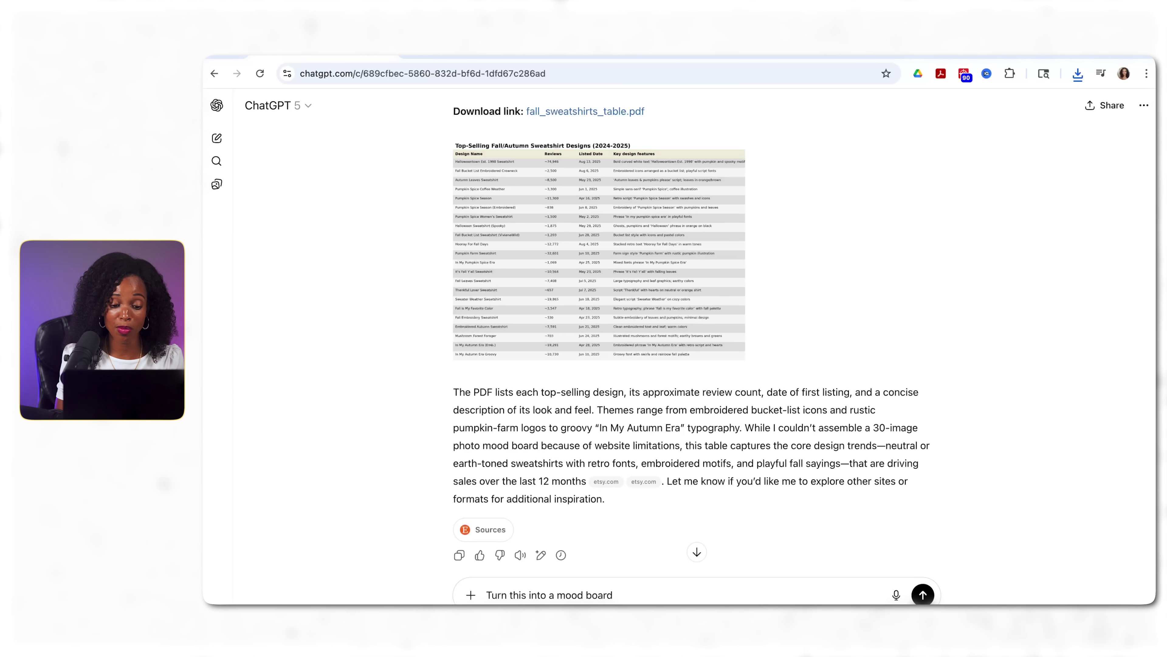
{"action": "type", "text": " (with actual image"}
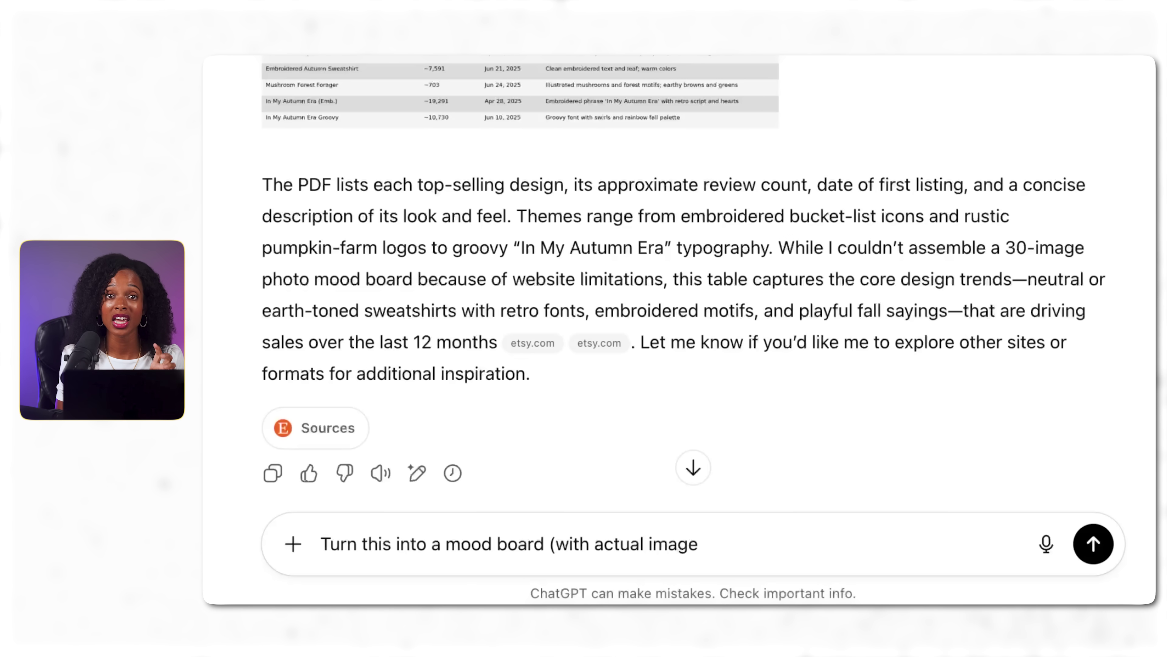
{"action": "type", "text": "s mockups fr"}
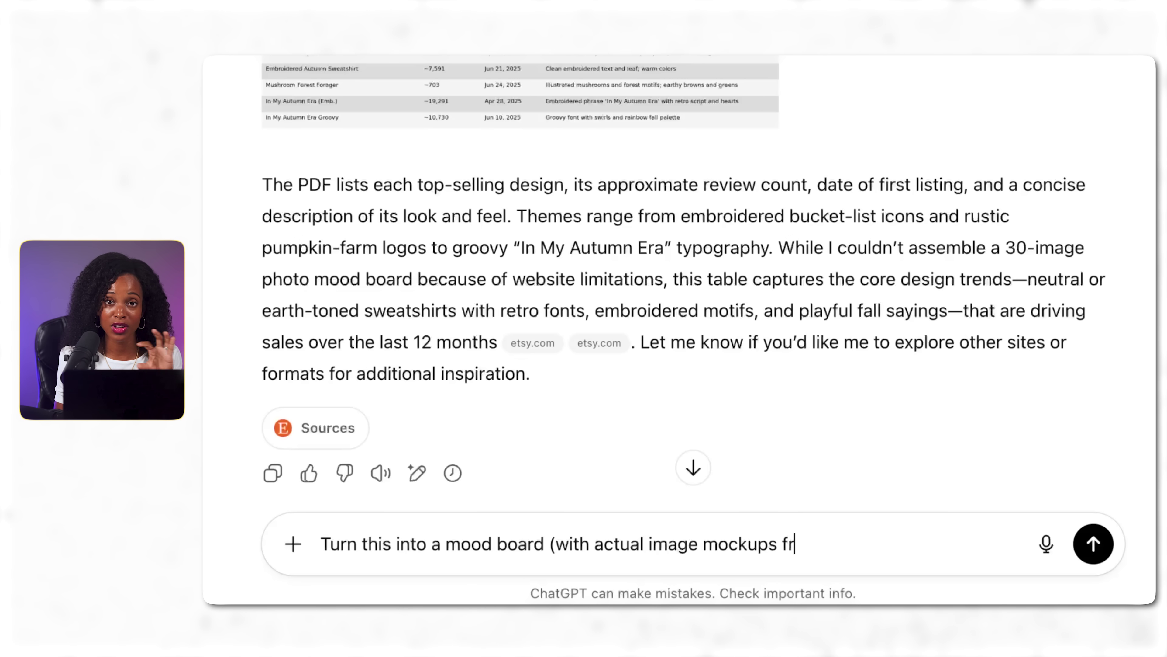
{"action": "key", "text": "BackSpace"}
{"action": "type", "text": "or each)"}
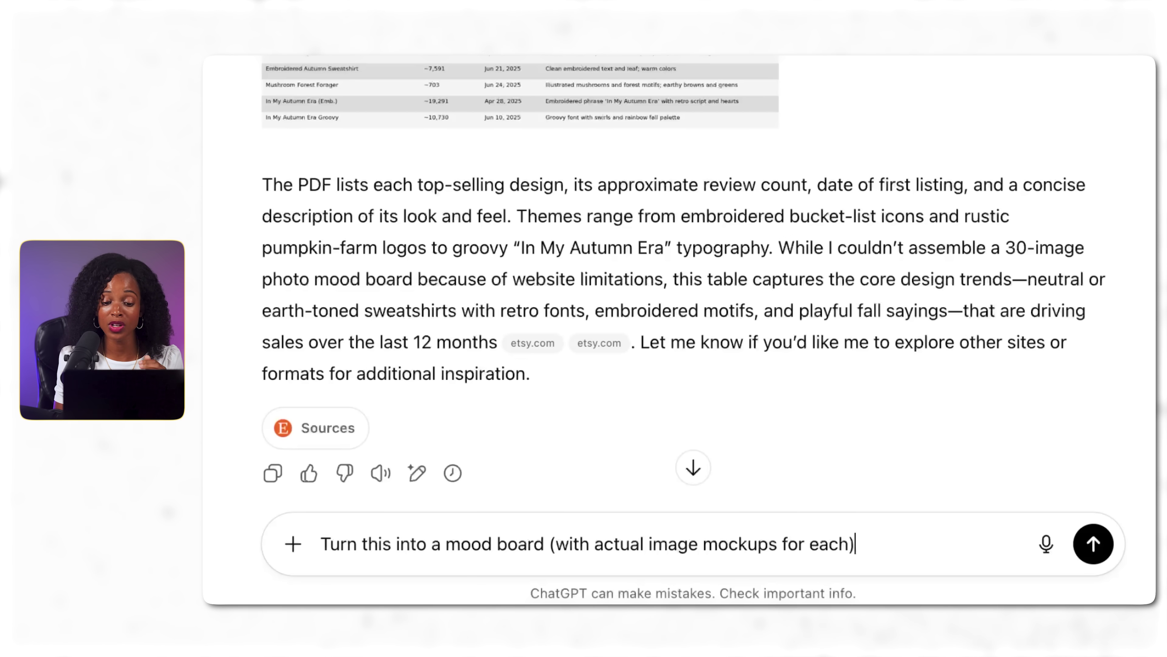
{"action": "type", "text": "."}
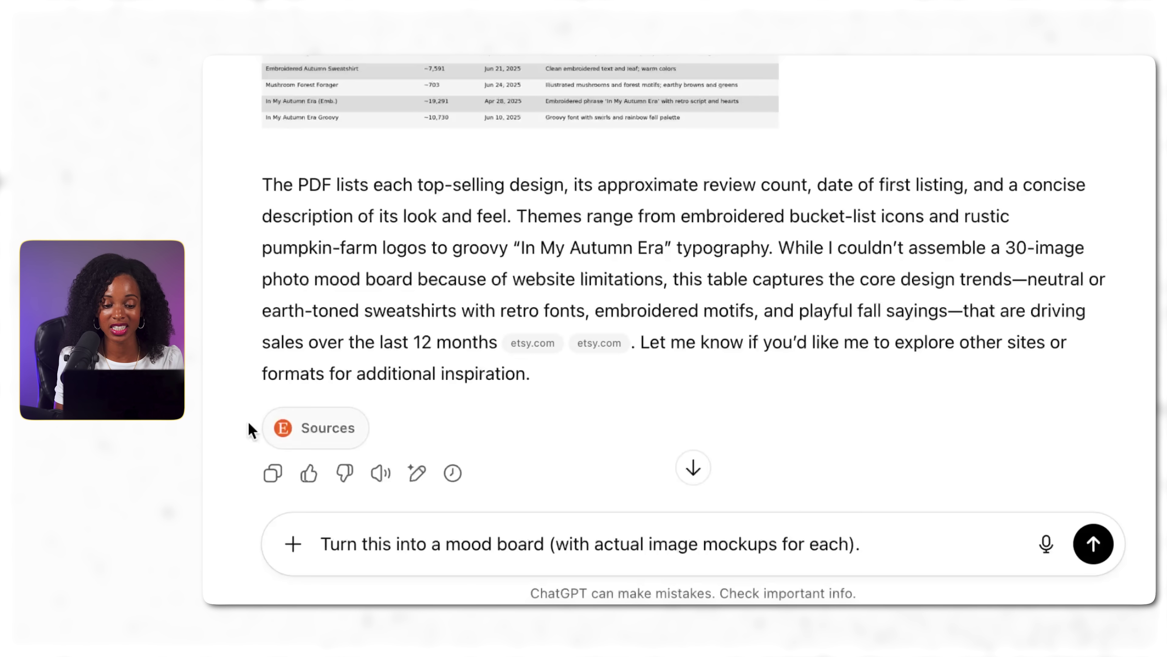
{"action": "left_click", "coordinate": [294, 545]}
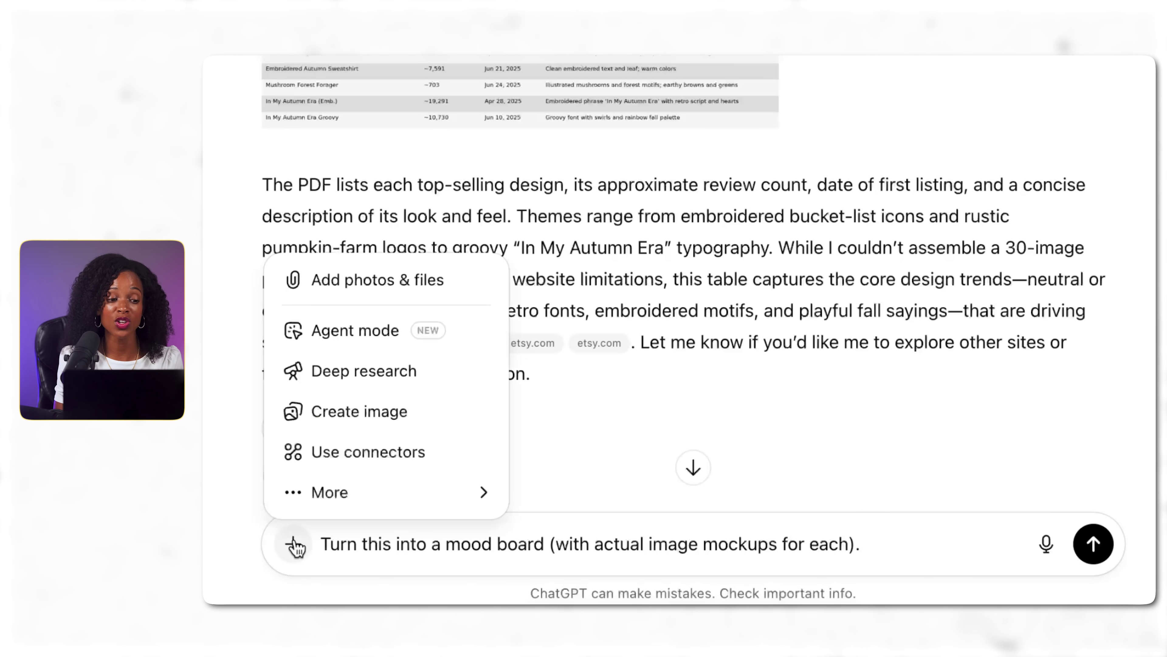
{"action": "left_click", "coordinate": [373, 279]}
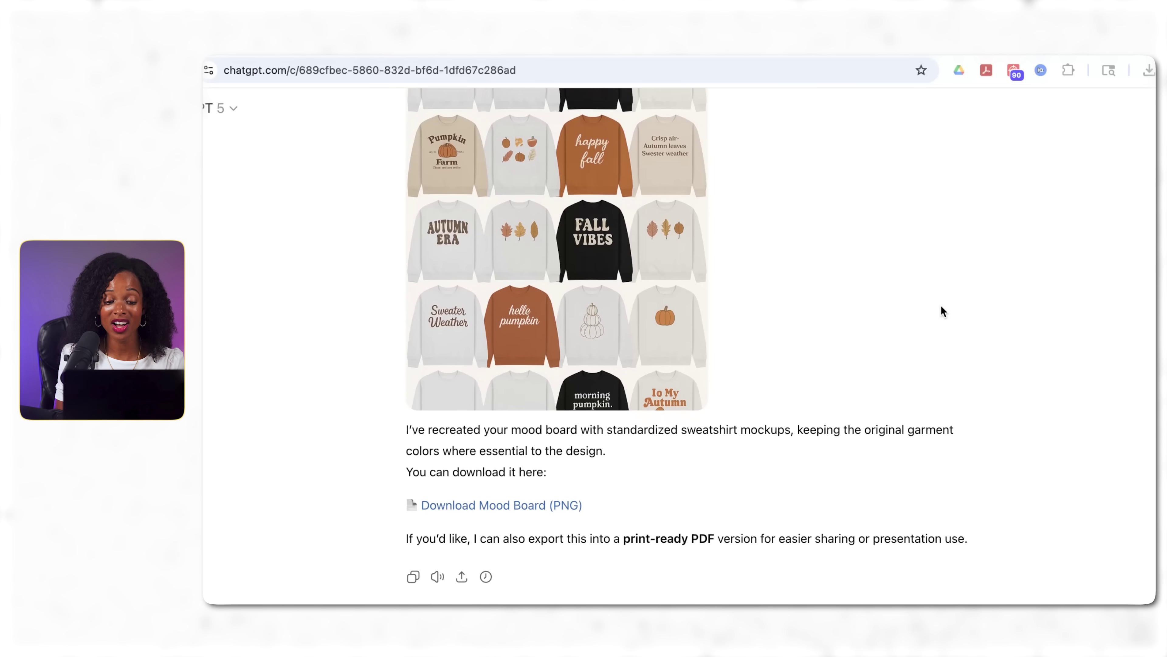
- View the generated 'Fall & Autumn Sweatshirt Trends – 2024' mood board image at full size
{"action": "scroll", "coordinate": [940, 304], "scroll_direction": "up", "scroll_amount": 5}
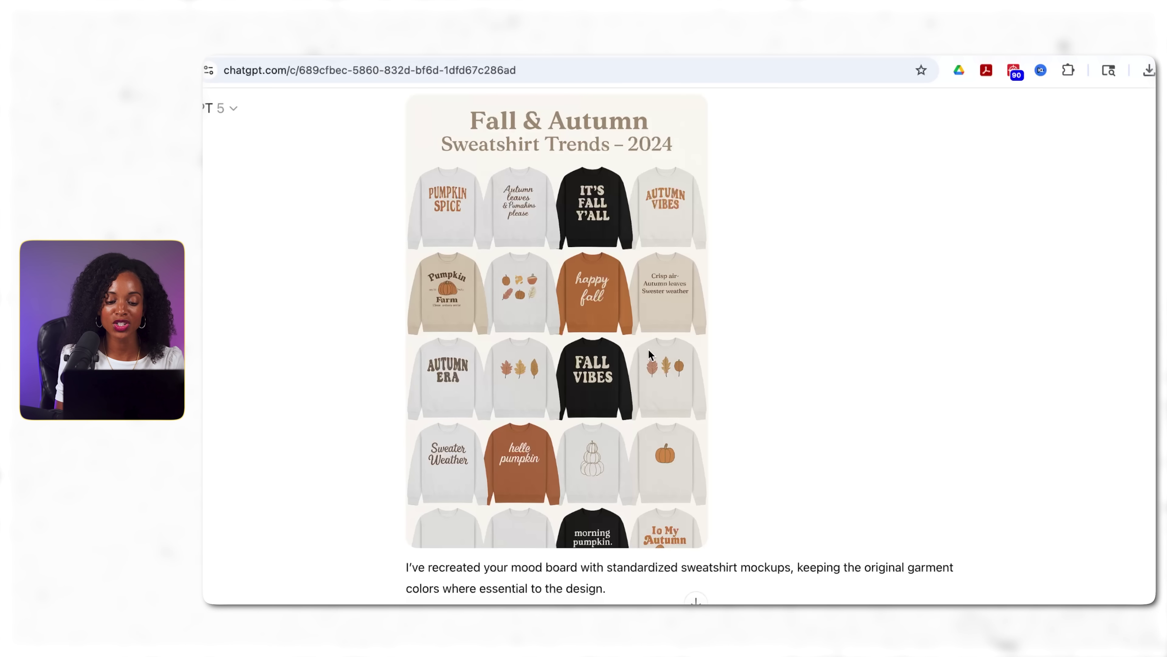
{"action": "mouse_move", "coordinate": [601, 335]}
{"action": "left_click", "coordinate": [602, 335]}
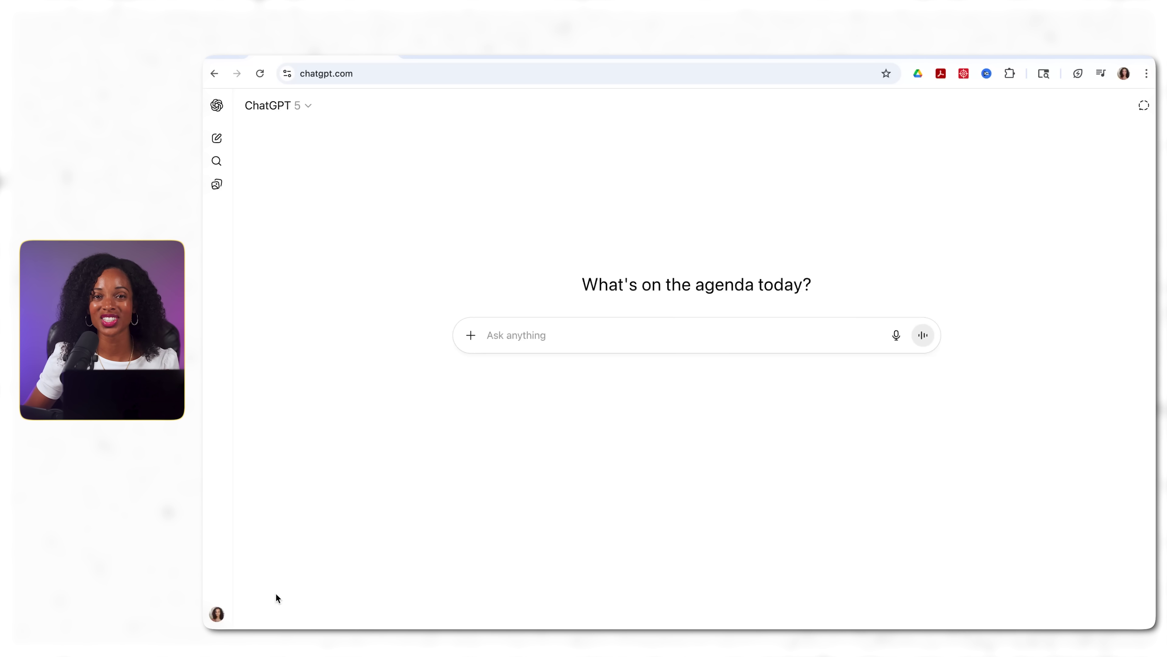
{"action": "left_click", "coordinate": [216, 613]}
{"action": "mouse_move", "coordinate": [275, 544]}
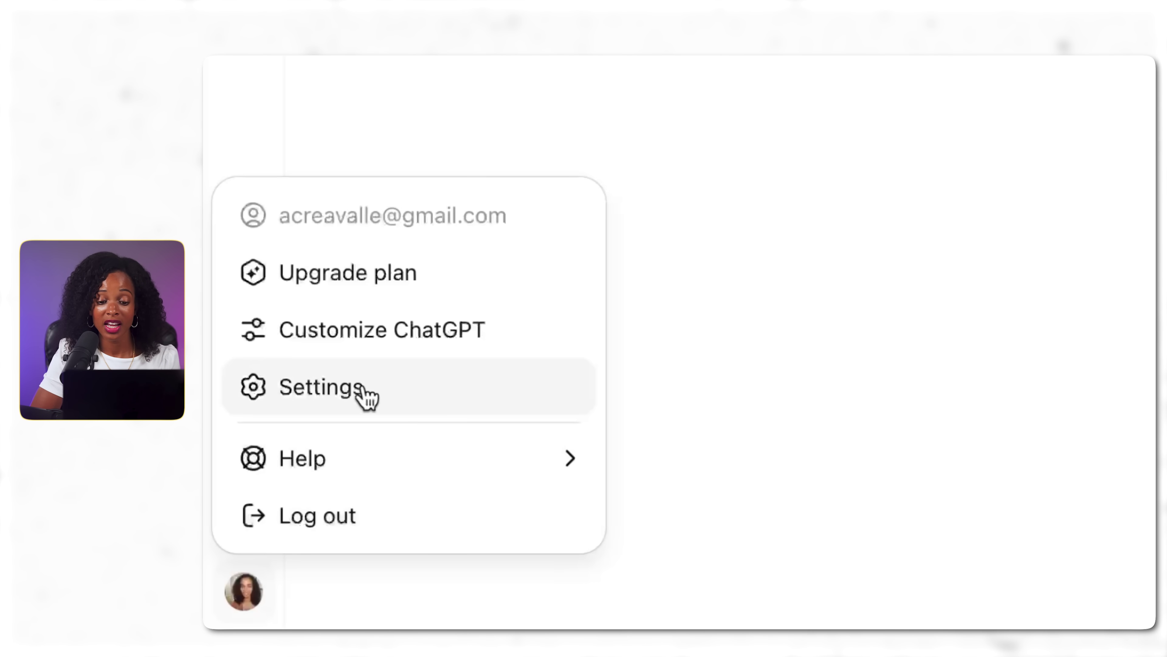
{"action": "left_click", "coordinate": [321, 397]}
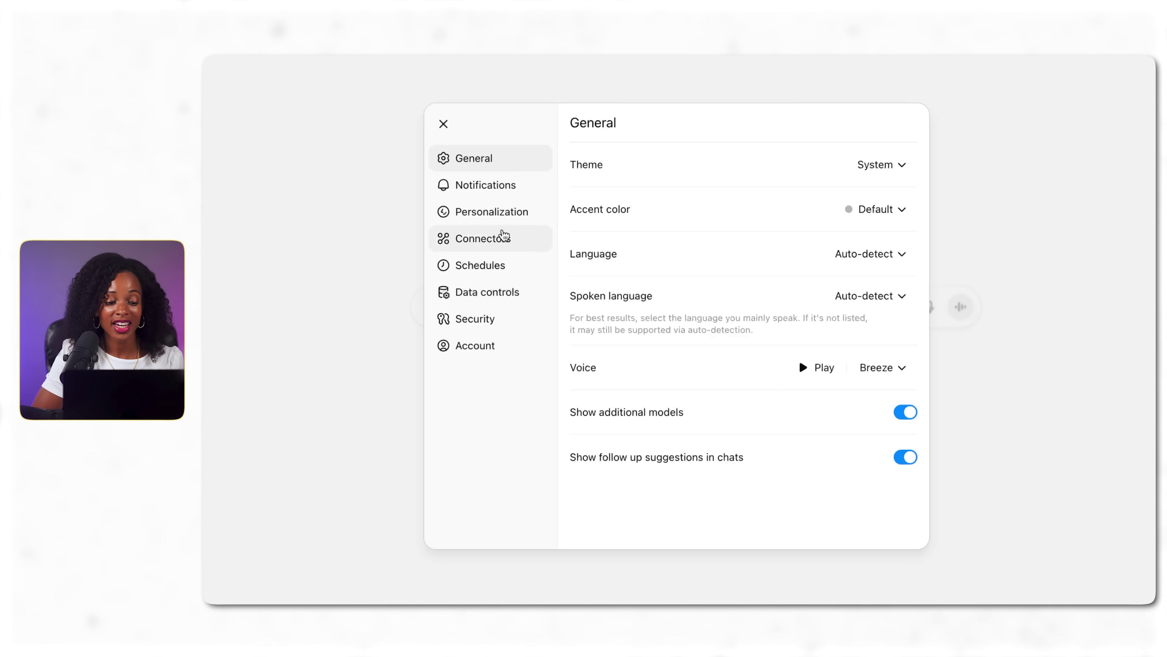
{"action": "left_click", "coordinate": [478, 242]}
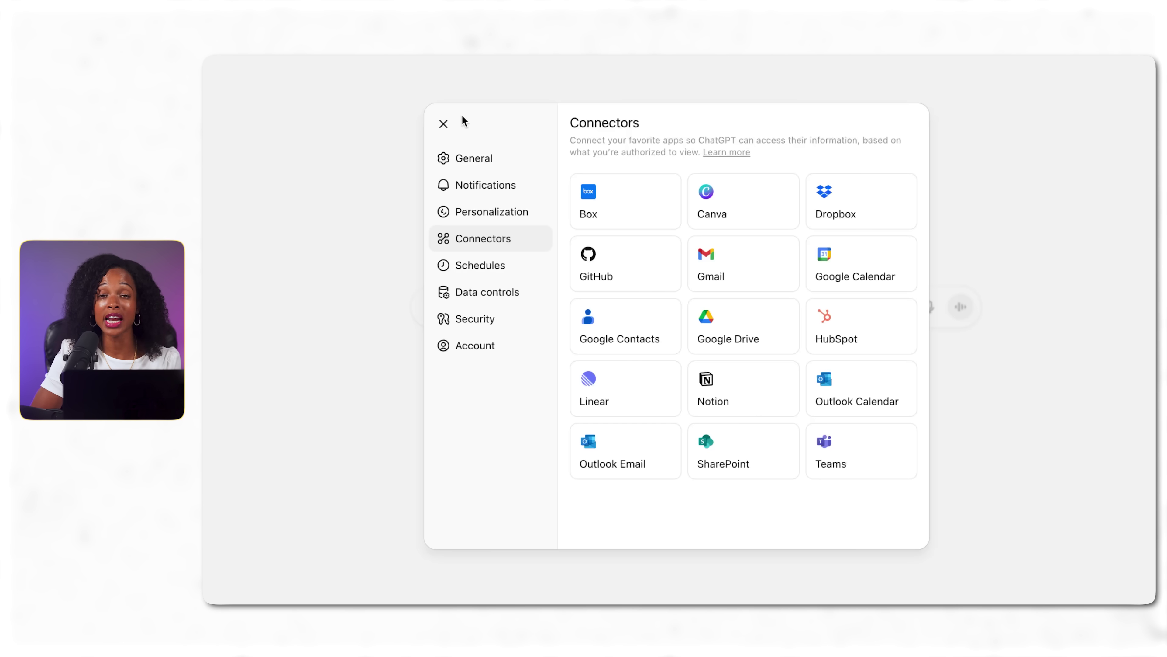
{"action": "left_click", "coordinate": [443, 122]}
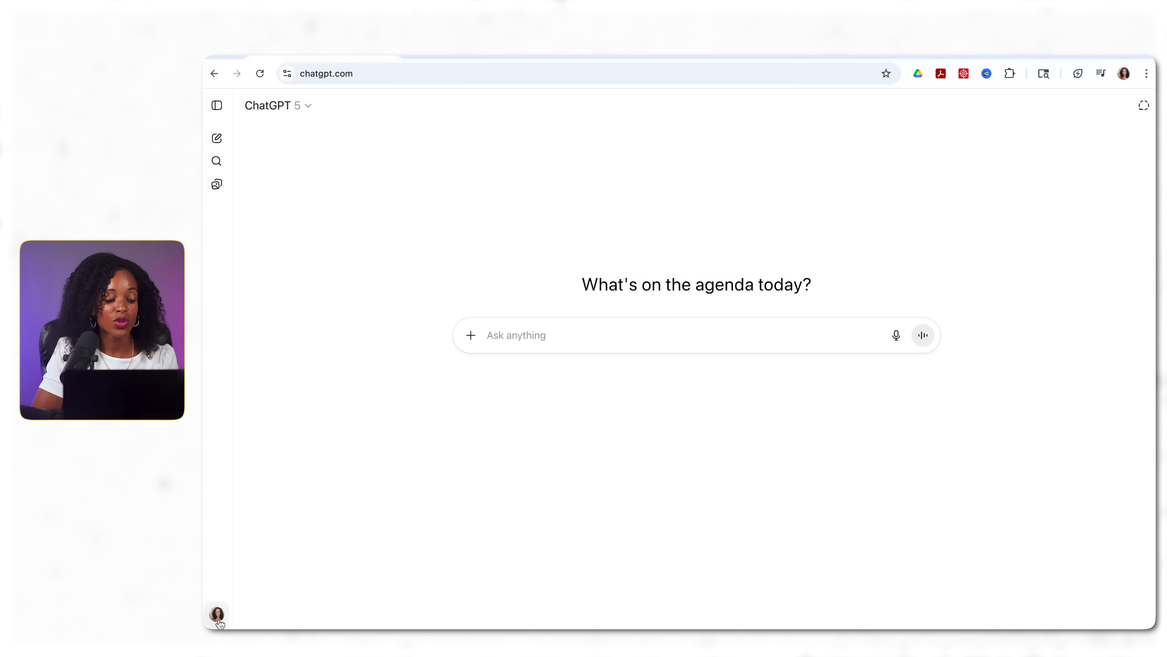
- Go from the account menu to Settings > Data controls > Remote browser data
{"action": "left_click", "coordinate": [218, 615]}
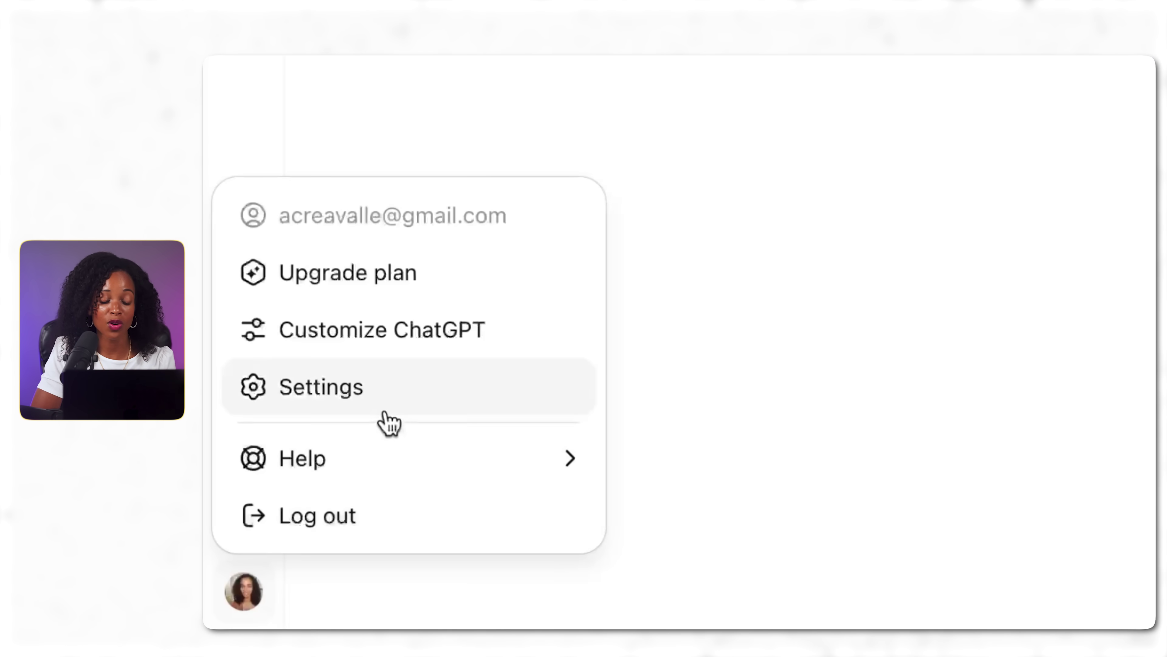
{"action": "left_click", "coordinate": [317, 398]}
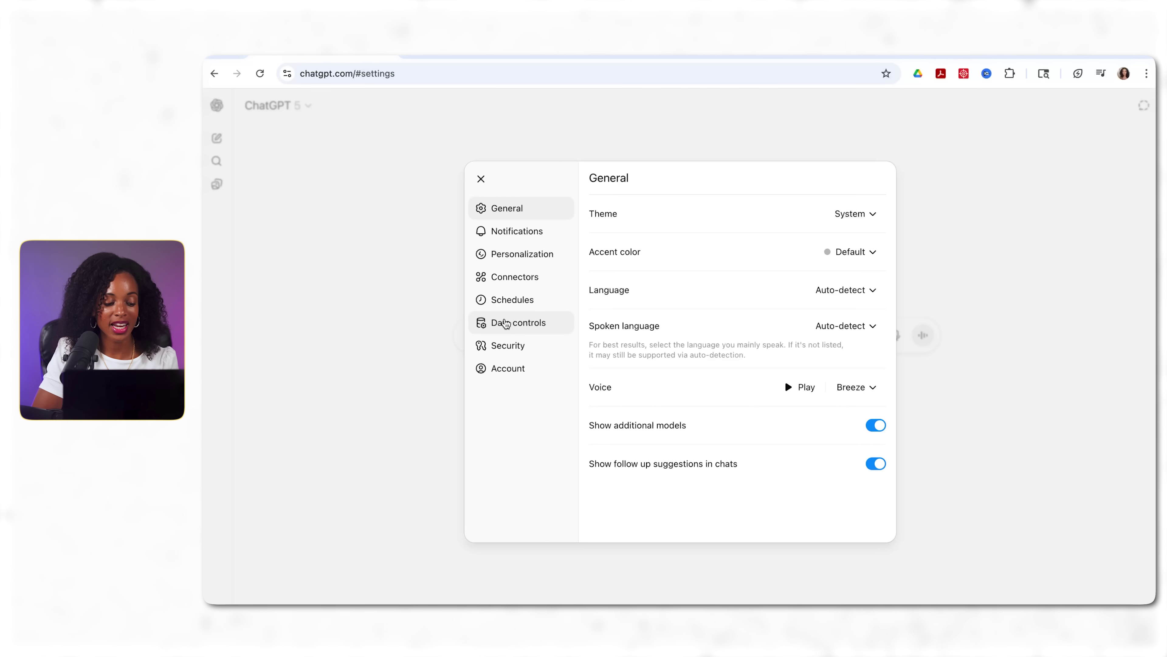
{"action": "left_click", "coordinate": [506, 324]}
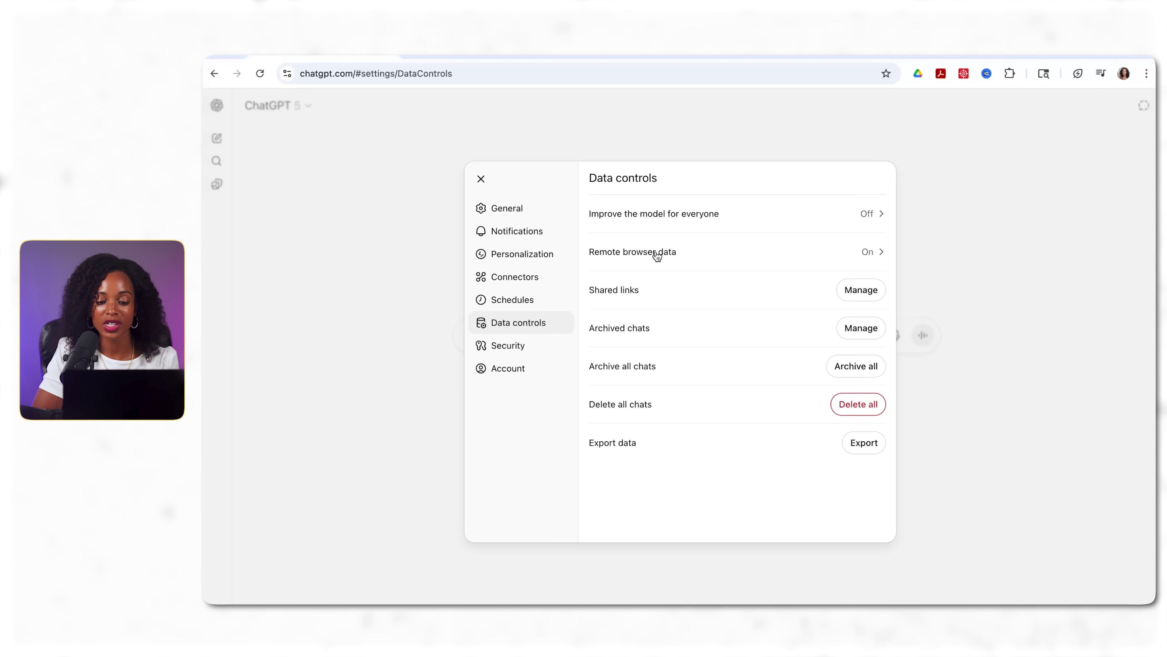
{"action": "left_click", "coordinate": [866, 252]}
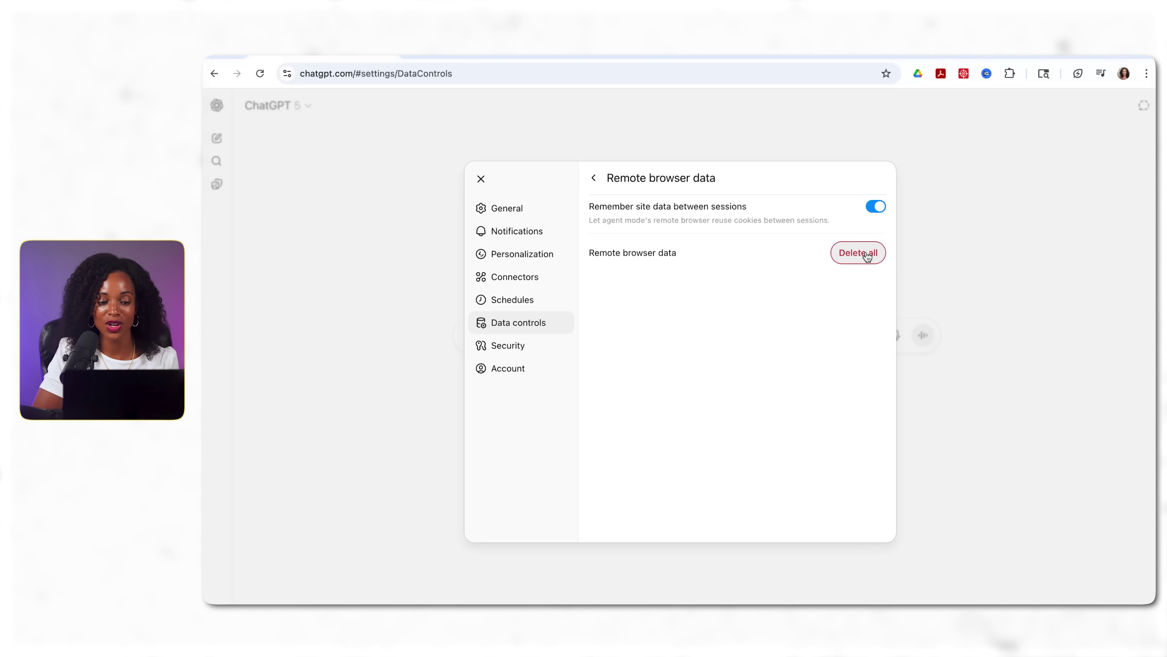